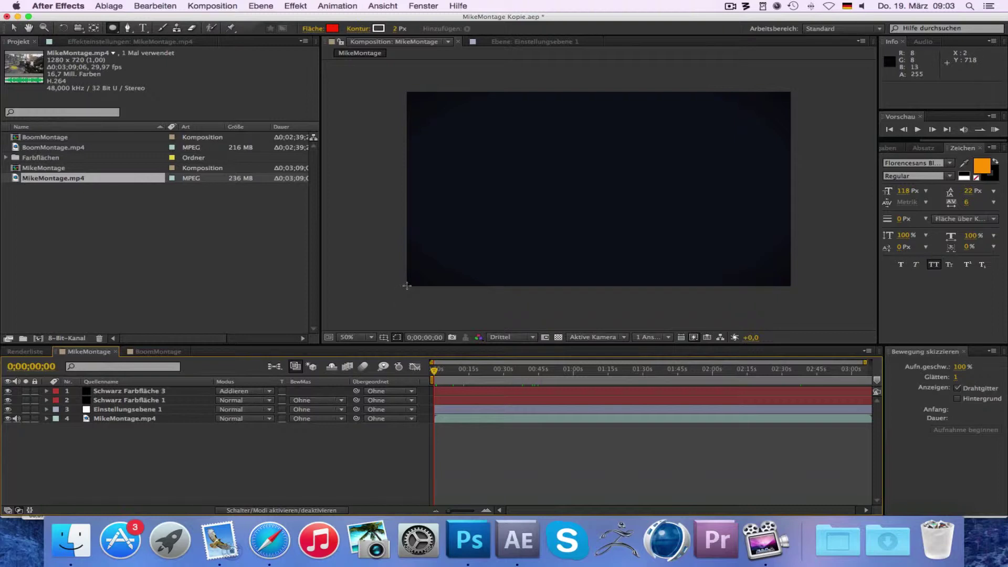
Interpret the MikeMontage.mp4 footage so its frame rate conforms to 29.97 frames per second
left_click(407, 285)
right_click(91, 179)
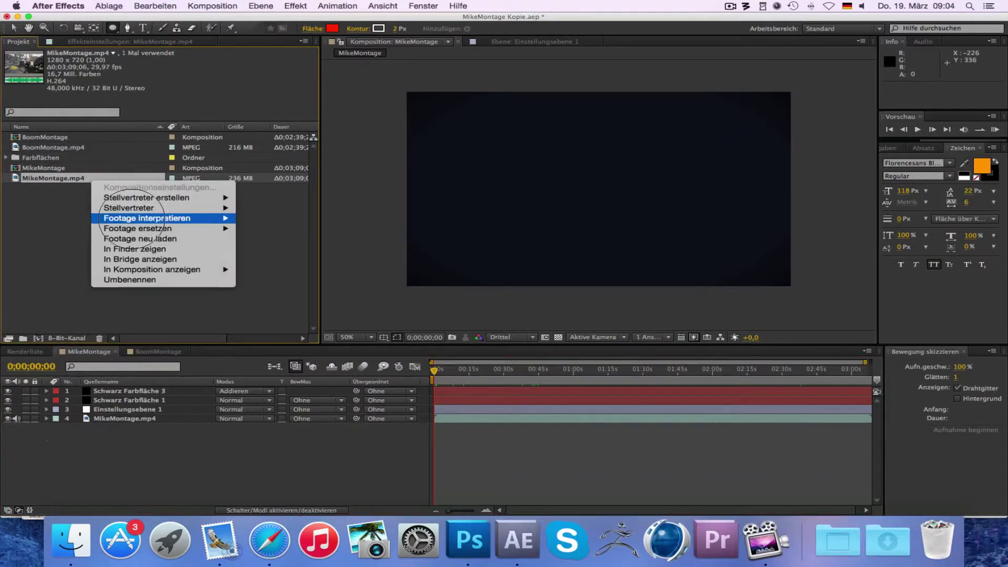
mouse_move(132, 217)
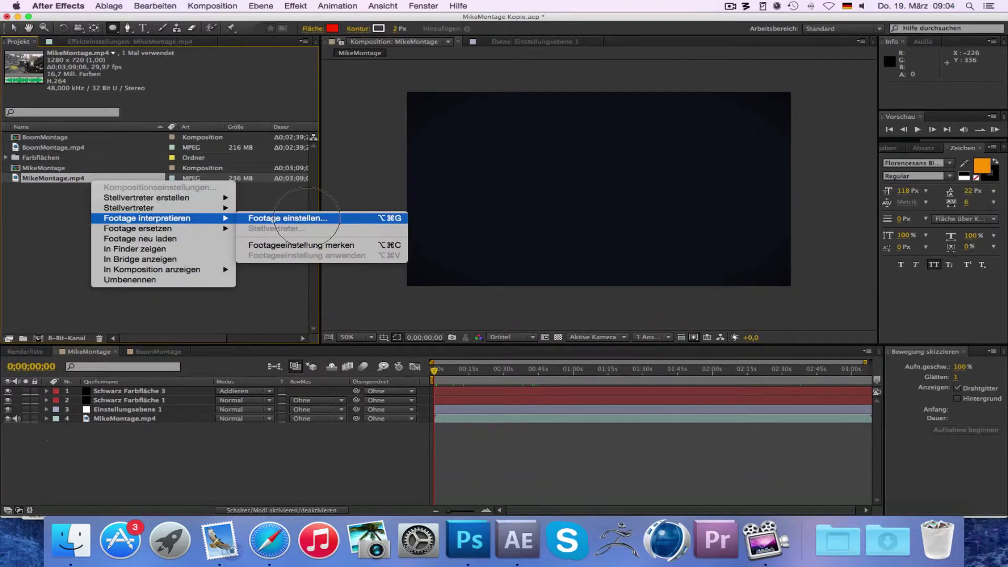
left_click(292, 220)
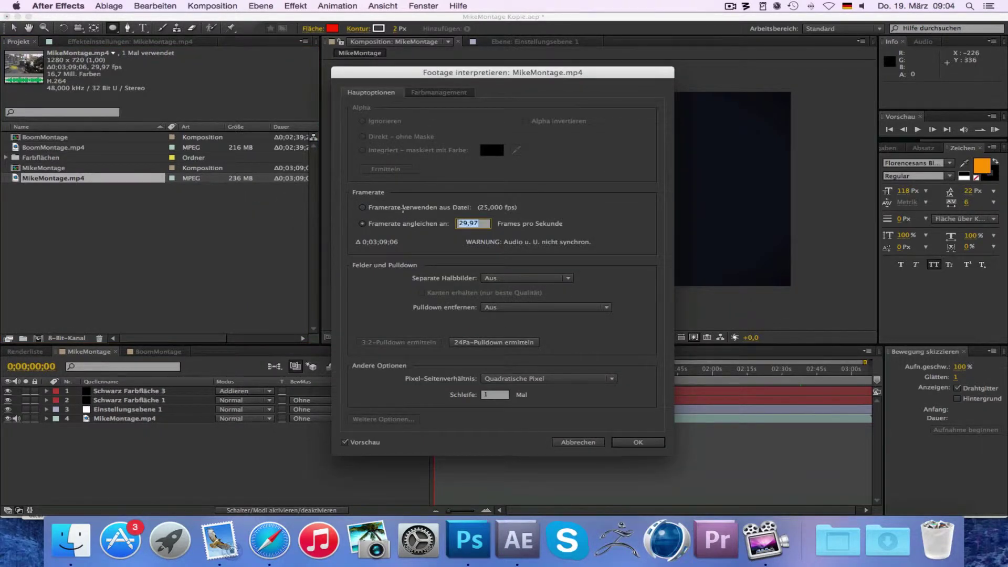
left_click(402, 208)
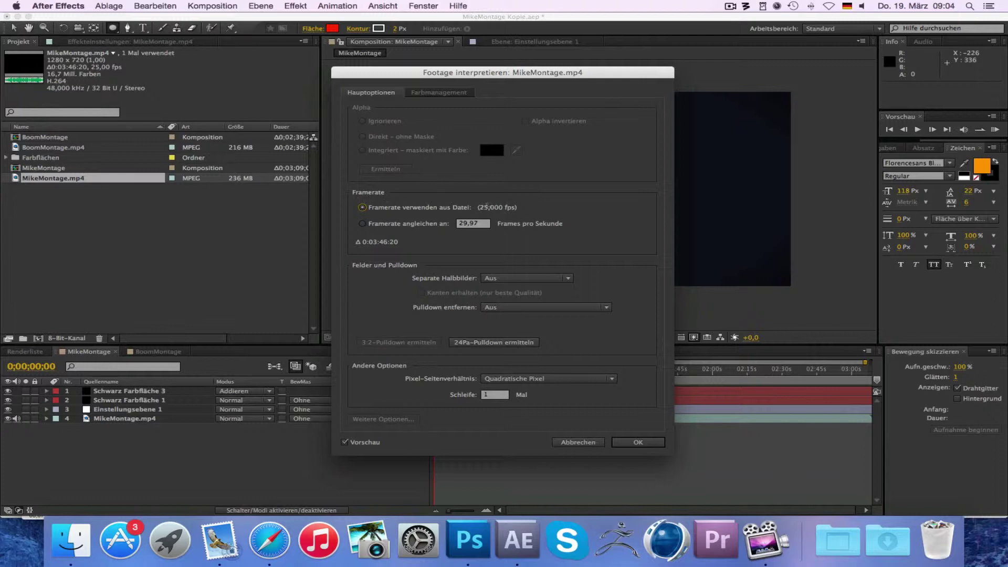
left_click(383, 224)
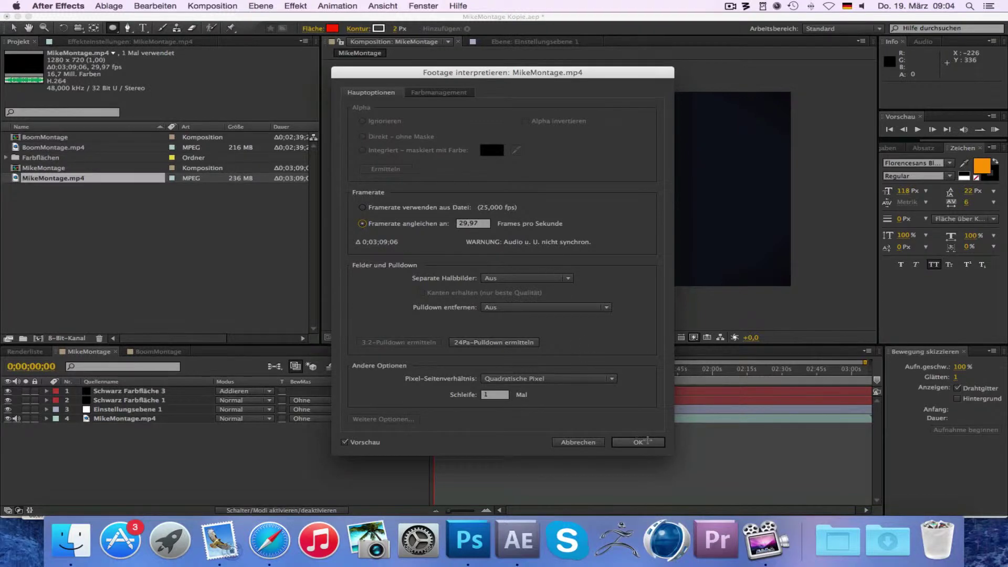
left_click(646, 442)
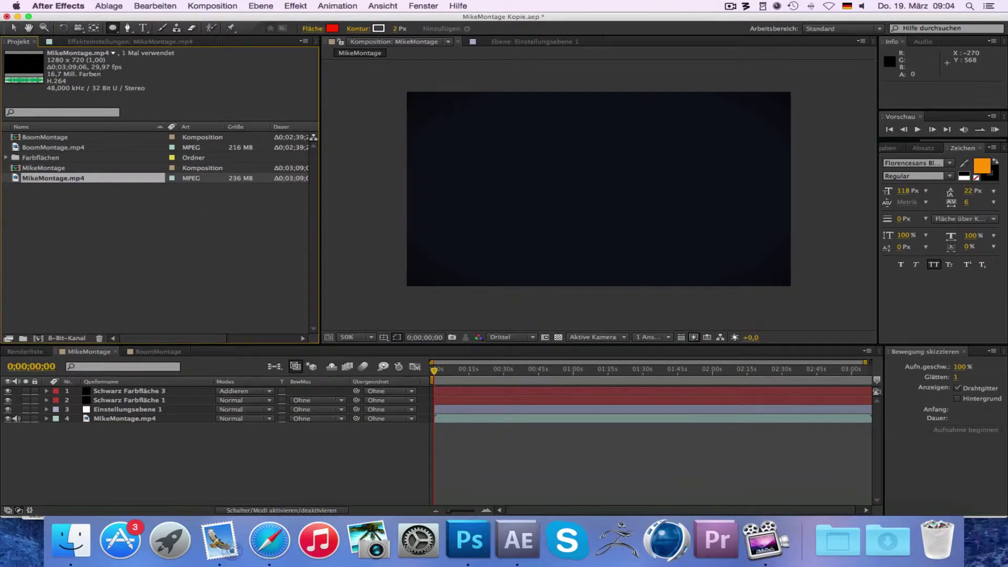
Show the unprocessed footage at 0;00;31;16 by hiding both black solids and the adjustment layer, leaving the adjustment layer selected
left_click_drag(31, 178, 44, 232)
left_click(138, 417)
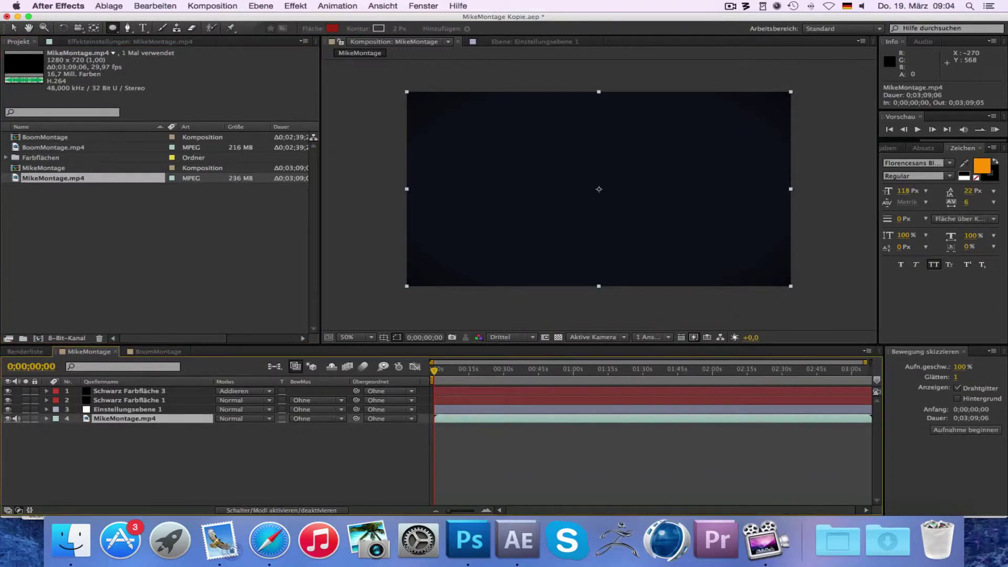
left_click(505, 370)
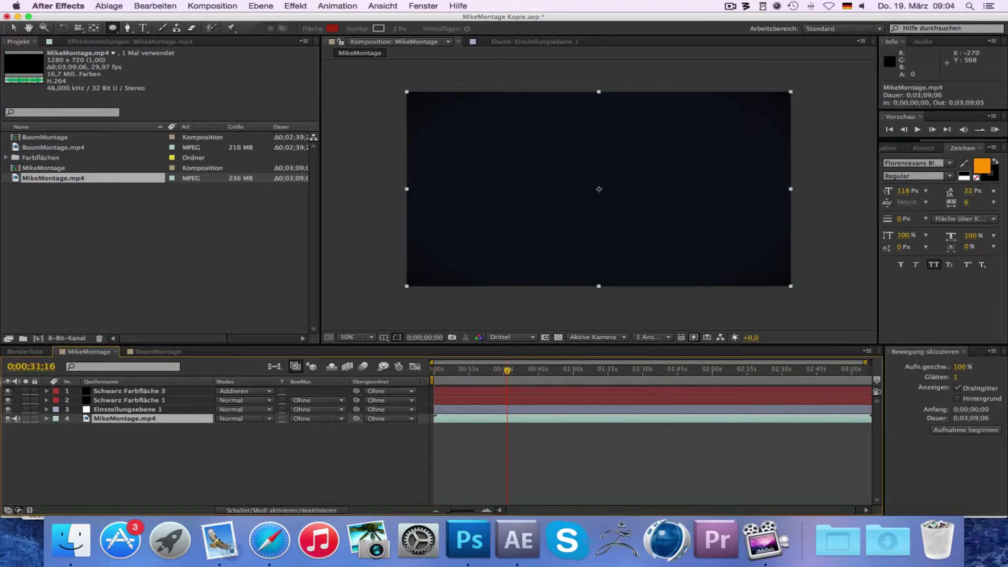
left_click_drag(8, 391, 7, 409)
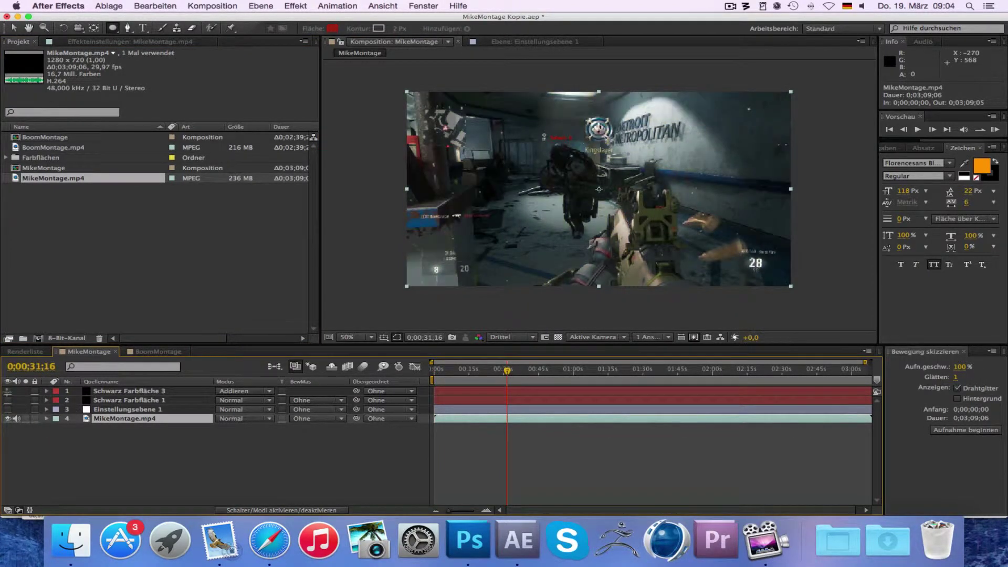
left_click(74, 409)
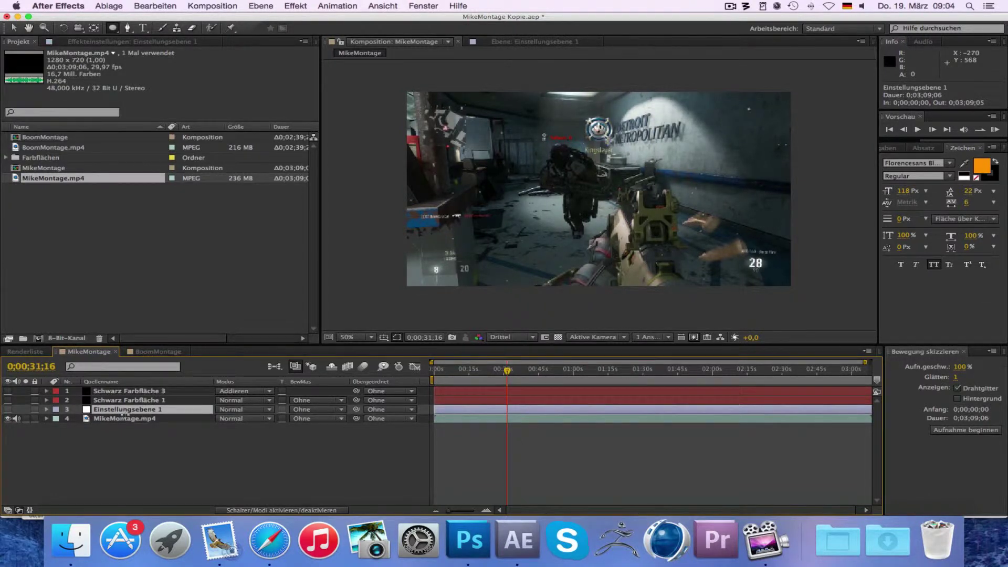
left_click(261, 5)
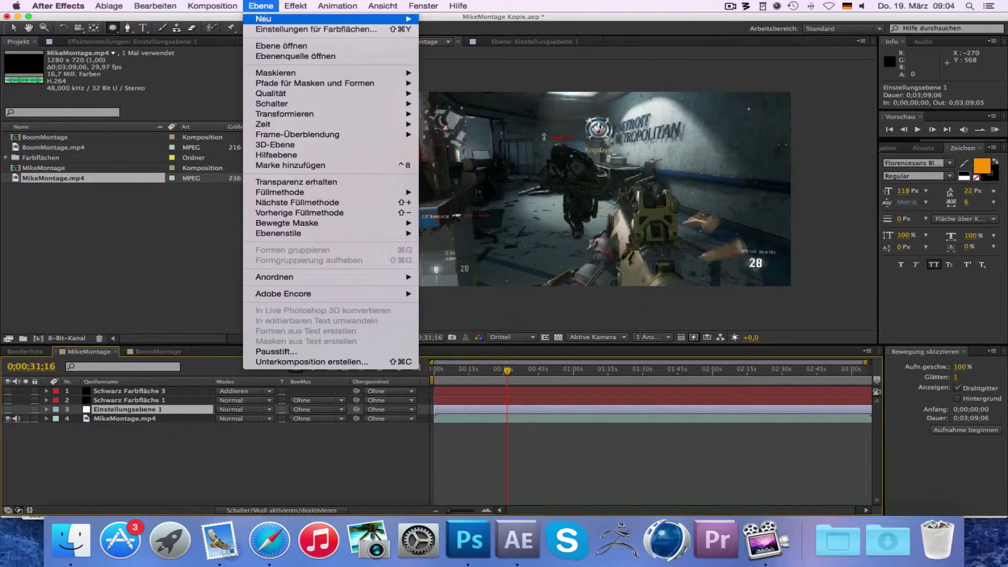
mouse_move(264, 18)
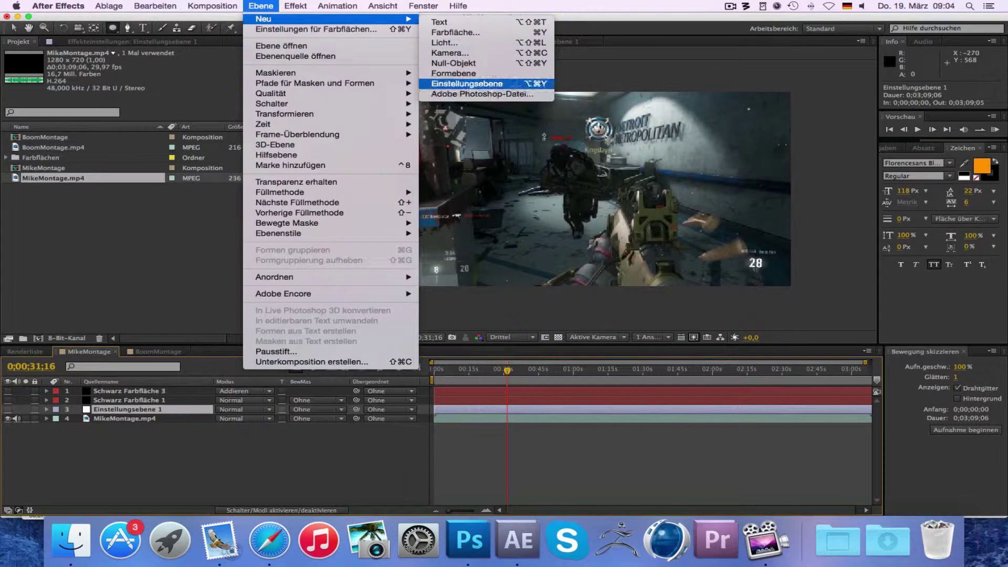
key("Escape")
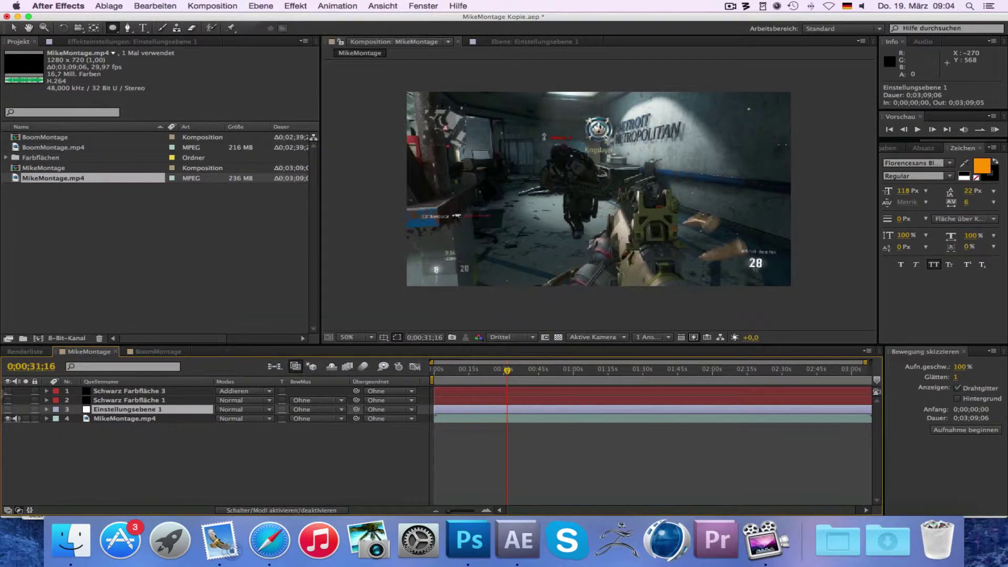
Make Einstellungsebene 1 visible again and compare the image with its Kurven effect off and on
left_click(7, 409)
left_click(134, 42)
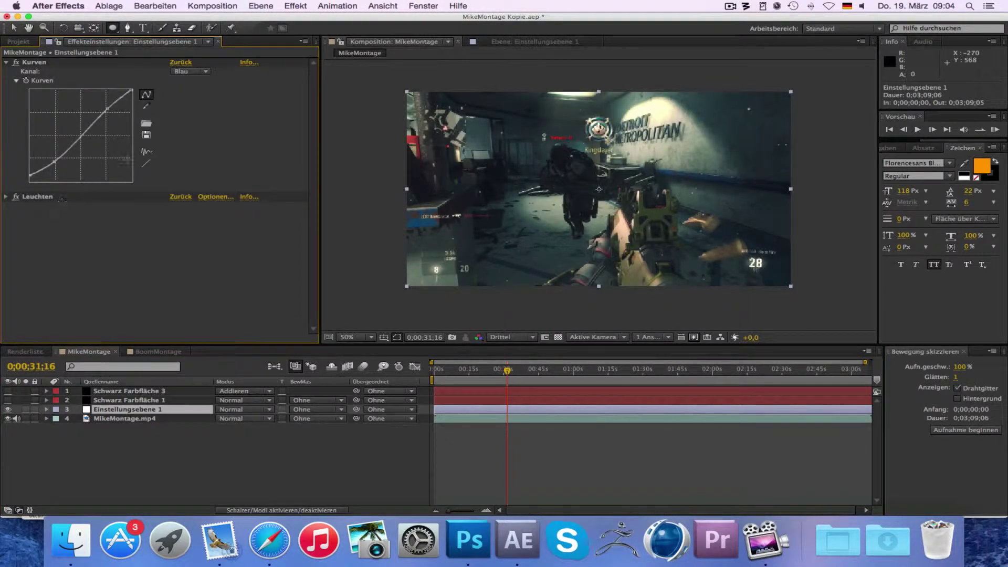
left_click(16, 62)
left_click(16, 62)
Examine the RGB and Blau channel curves of the Kurven effect and the settings of the Leuchten effect
left_click(196, 72)
left_click(182, 79)
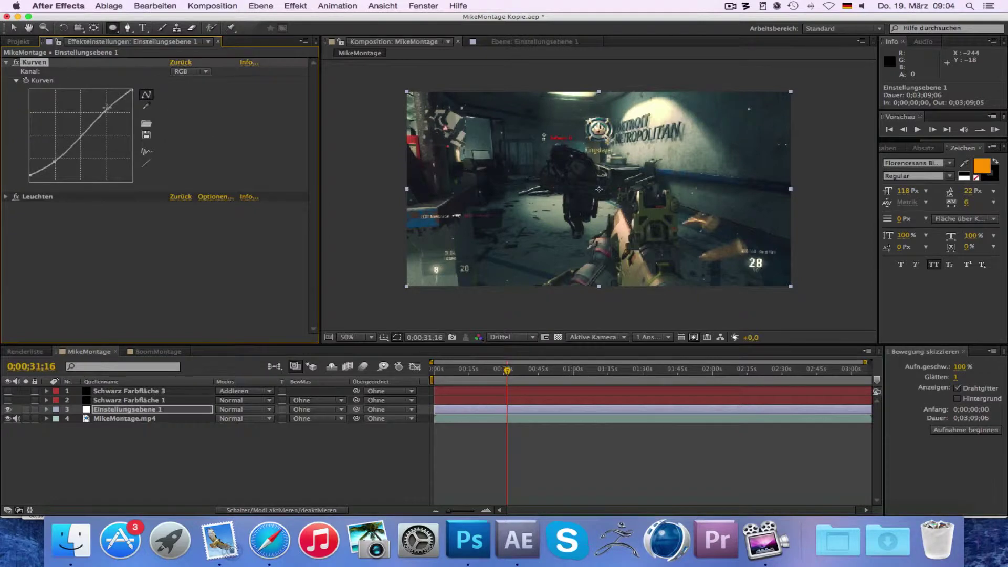
left_click(190, 72)
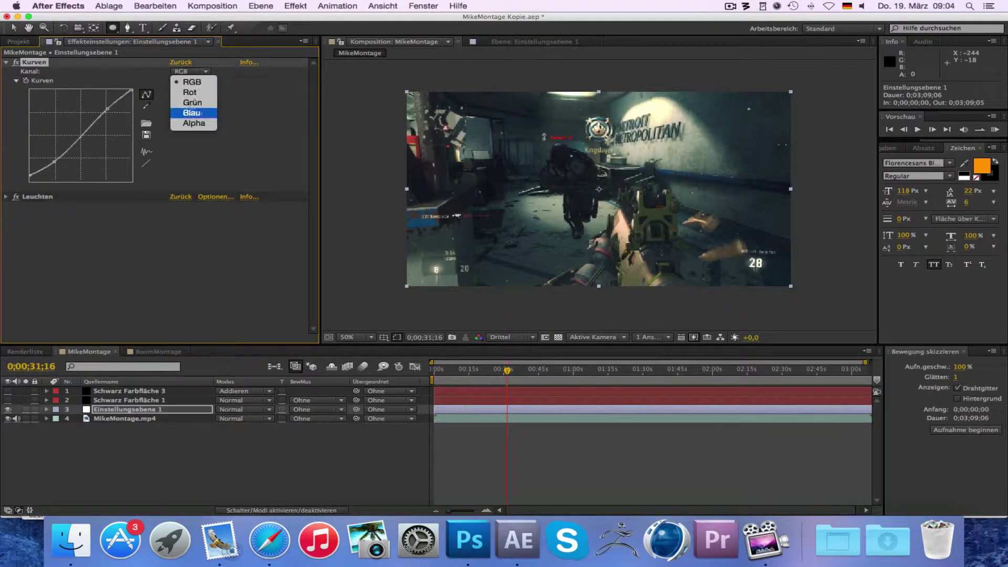
left_click(191, 111)
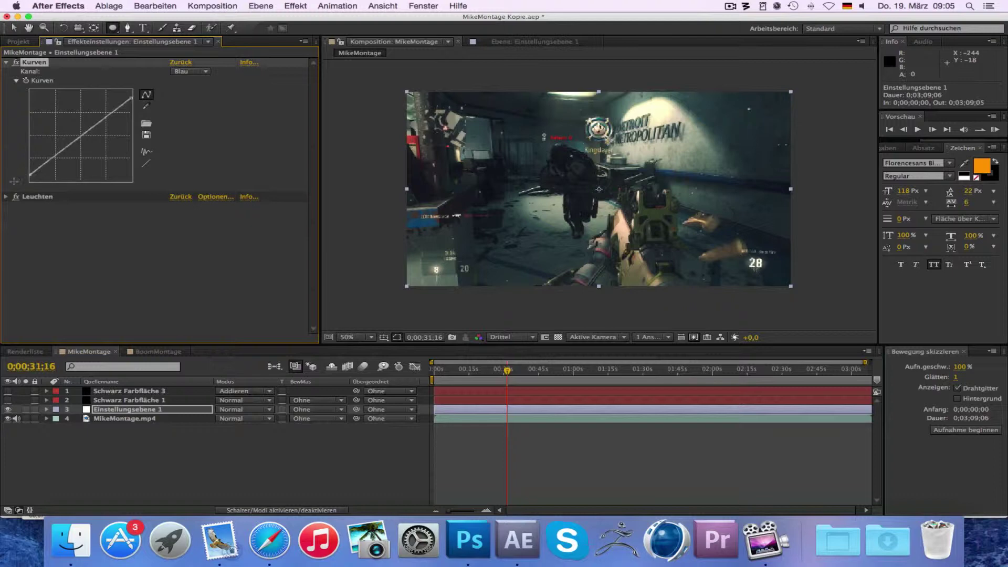
left_click(6, 196)
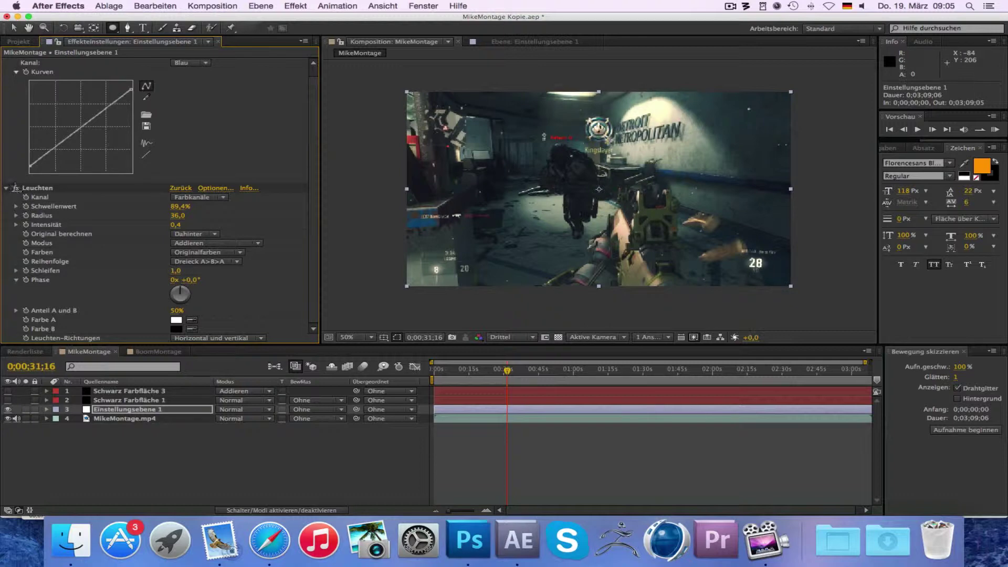
Turn on the Schwarz Farbfläche 1 layer and inspect its mask feather and opacity
left_click(43, 409)
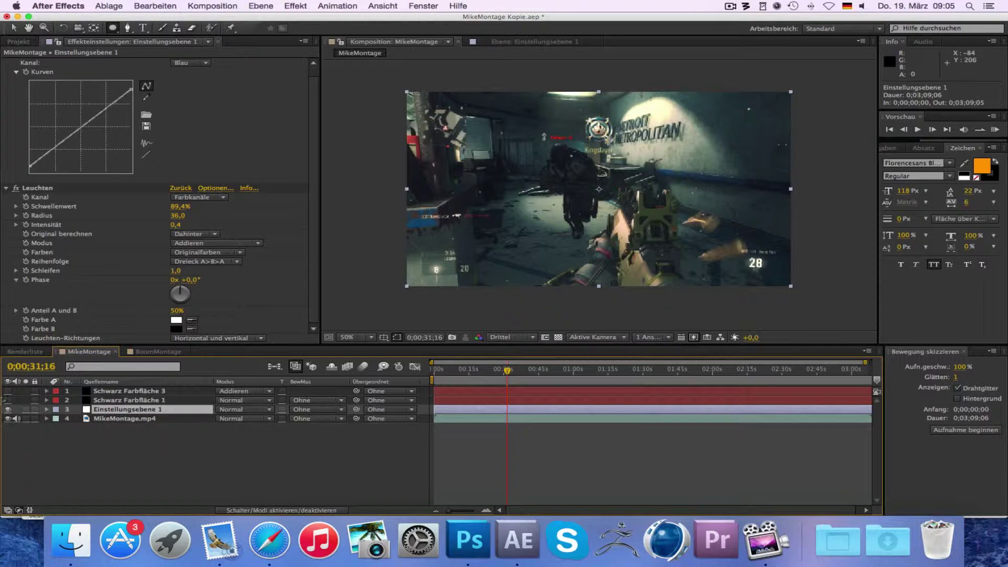
left_click(8, 400)
left_click(137, 400)
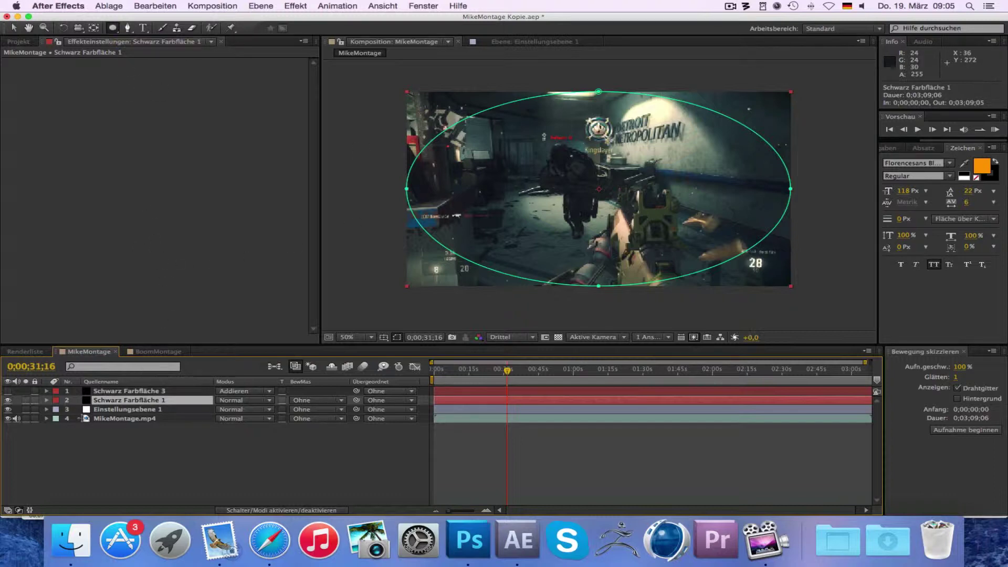
key("f")
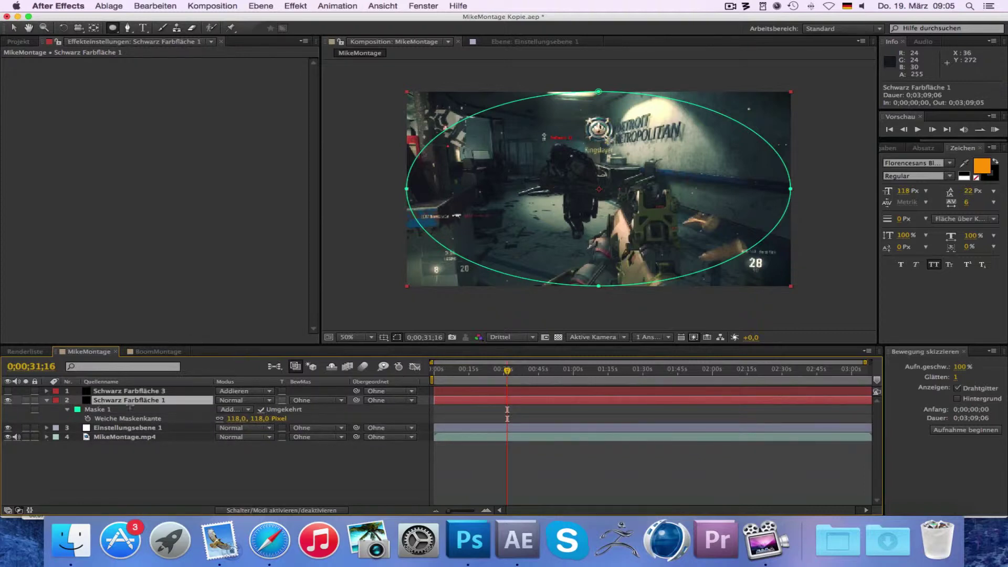
key("t")
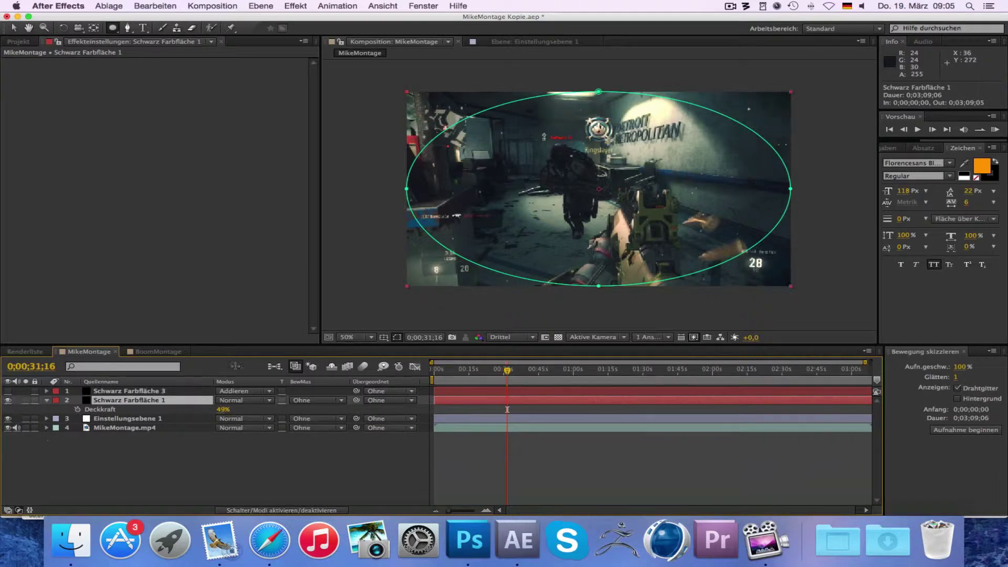
Check the vignette over the footage at 0;01;00;09 and 0;01;11;12, and collapse the Schwarz Farbfläche 1 layer
left_click(559, 375)
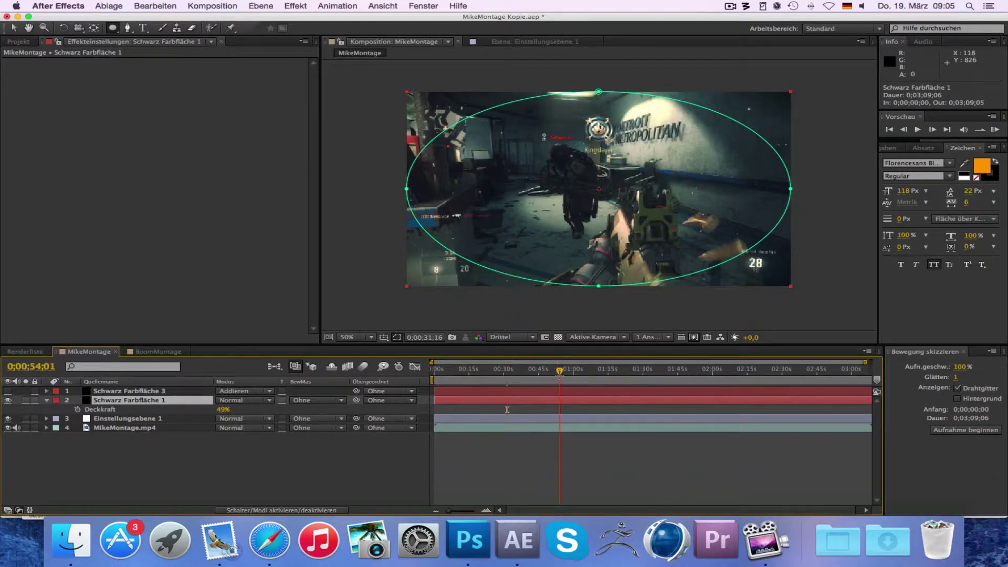
left_click(574, 372)
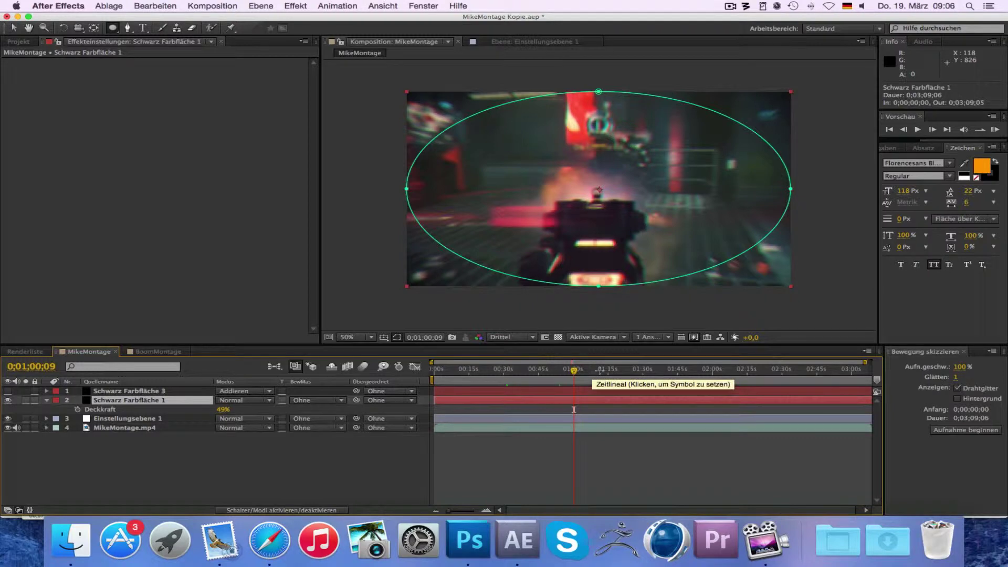
left_click(599, 371)
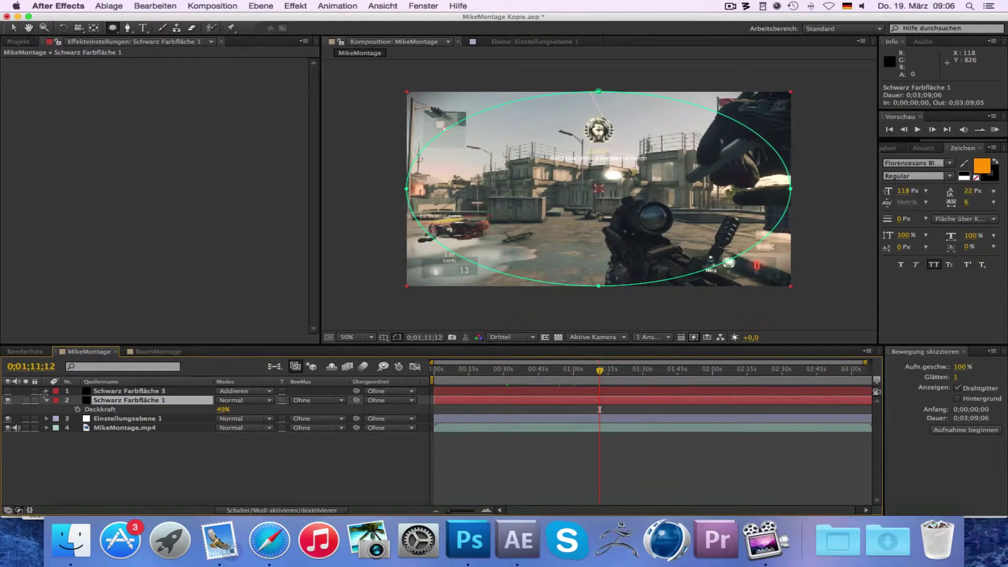
left_click(46, 400)
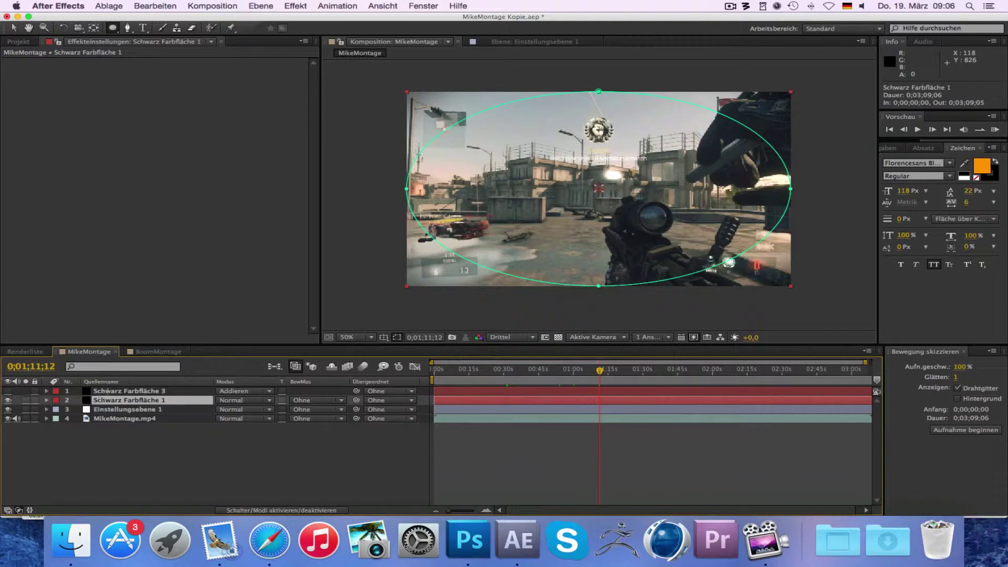
Turn on the Schwarz Farbfläche 3 layer and reveal its Optical Flares keyframes
left_click(107, 391)
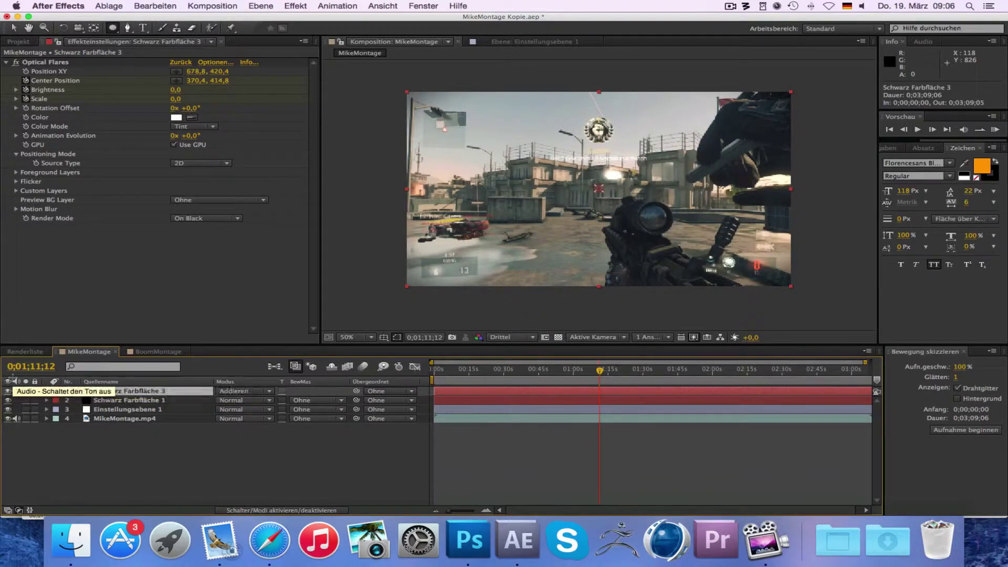
left_click(45, 62)
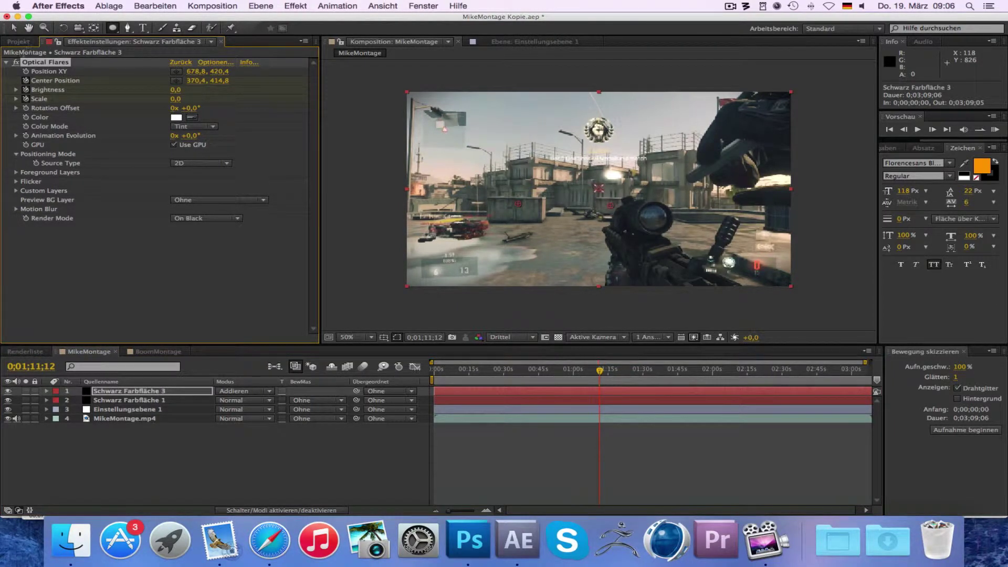
left_click(156, 389)
key("u")
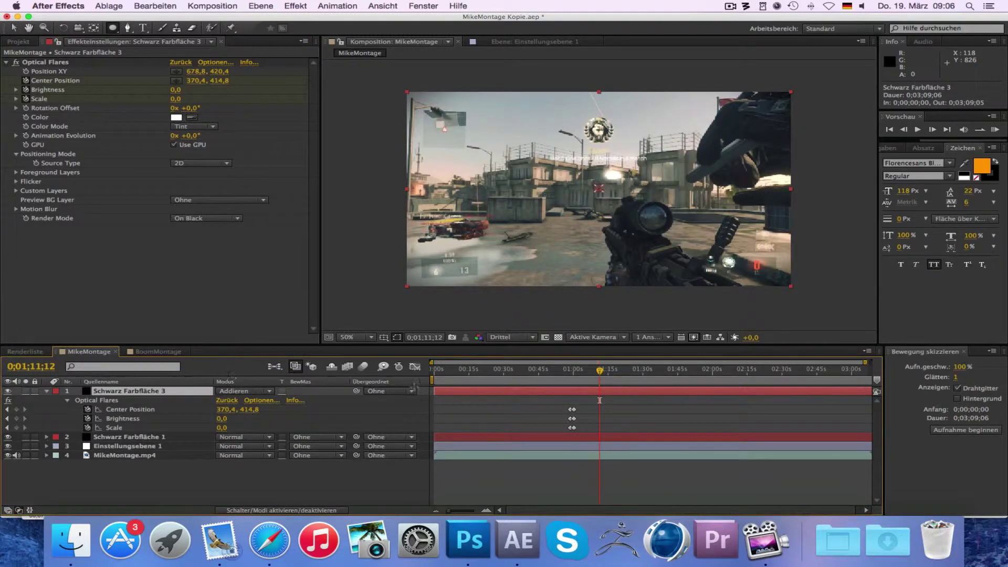
Narrow the timeline's time range around the flare keyframes and view the frame at 0;00;58;22
left_click_drag(431, 362, 492, 362)
left_click_drag(866, 362, 635, 363)
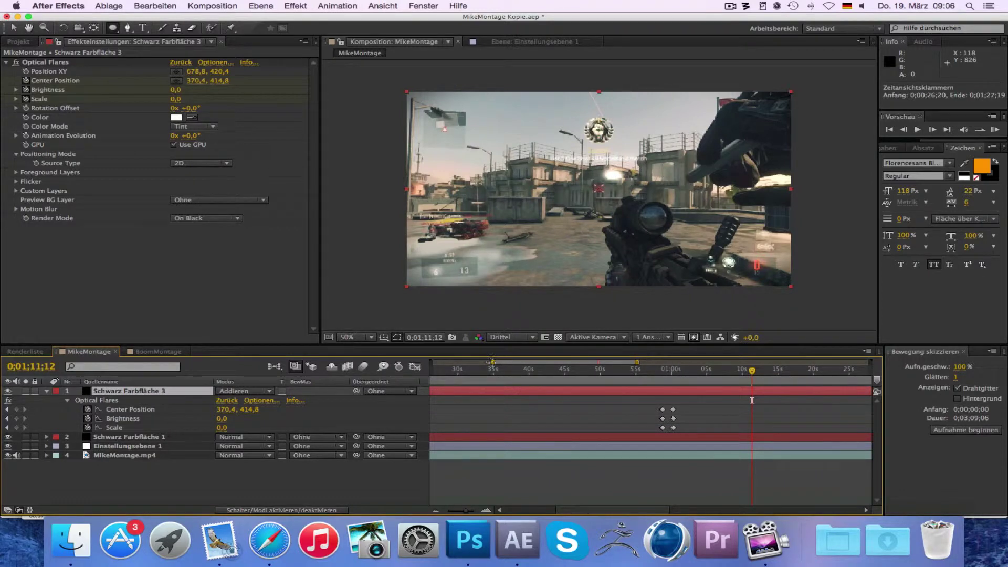
left_click_drag(492, 362, 539, 362)
left_click(559, 370)
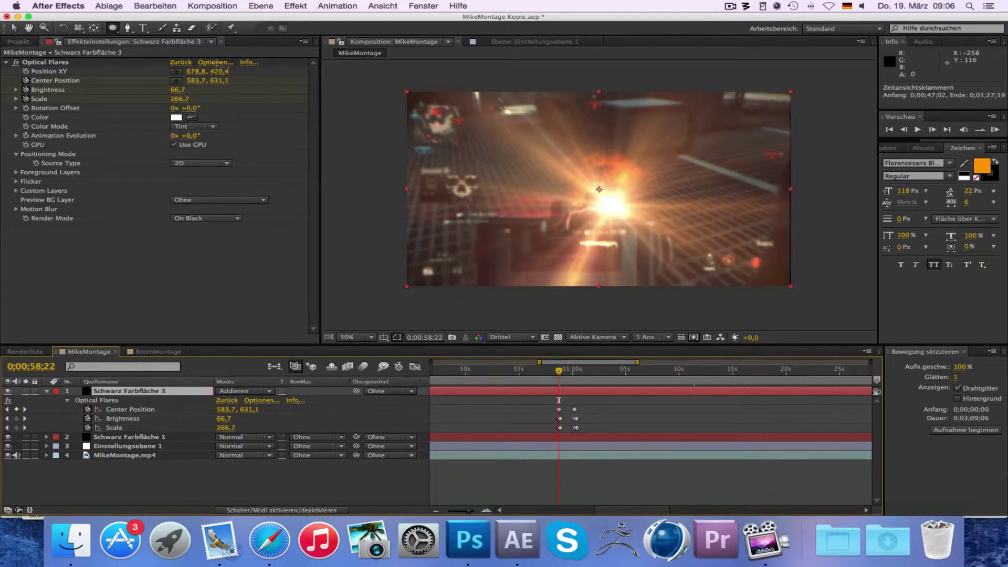
Preview the Blue Artifact preset from Motion Graphics with the light moved across the preview, and cancel the Optical Flares options
left_click(217, 63)
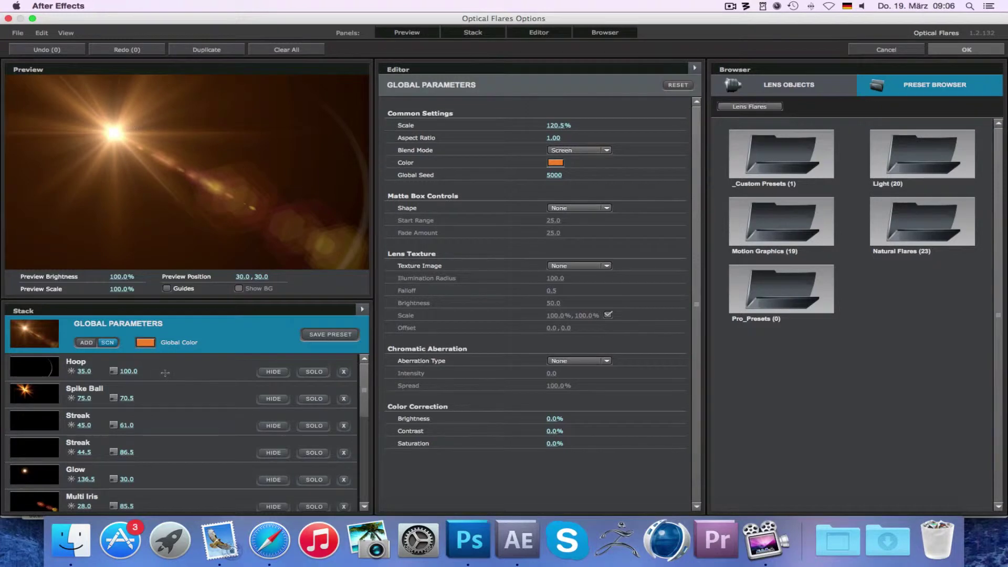
mouse_move(121, 134)
left_mouse_down()
mouse_move(264, 172)
mouse_move(256, 248)
mouse_move(364, 274)
mouse_move(261, 195)
mouse_move(191, 178)
mouse_move(110, 130)
left_mouse_up()
double_click(800, 220)
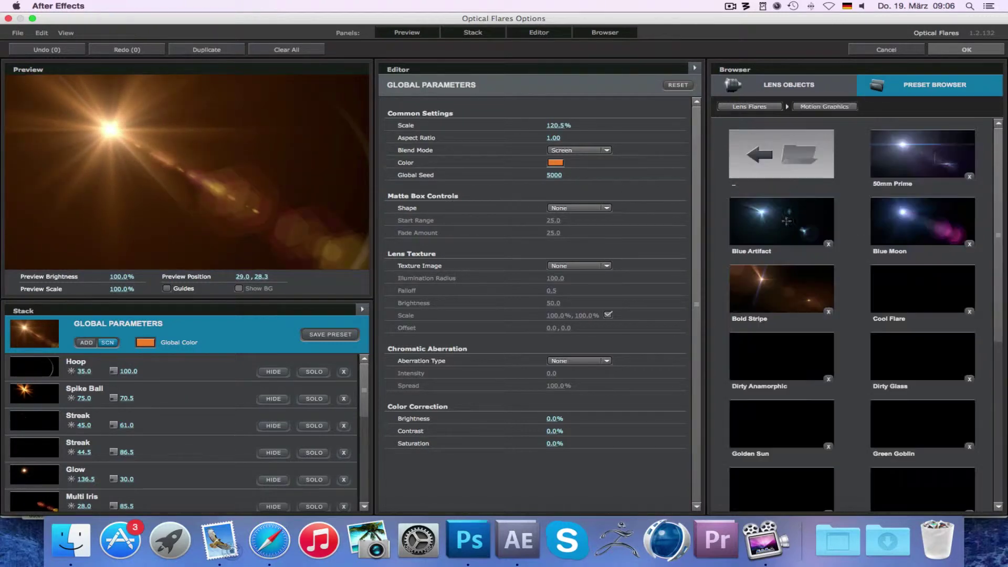
left_click(787, 221)
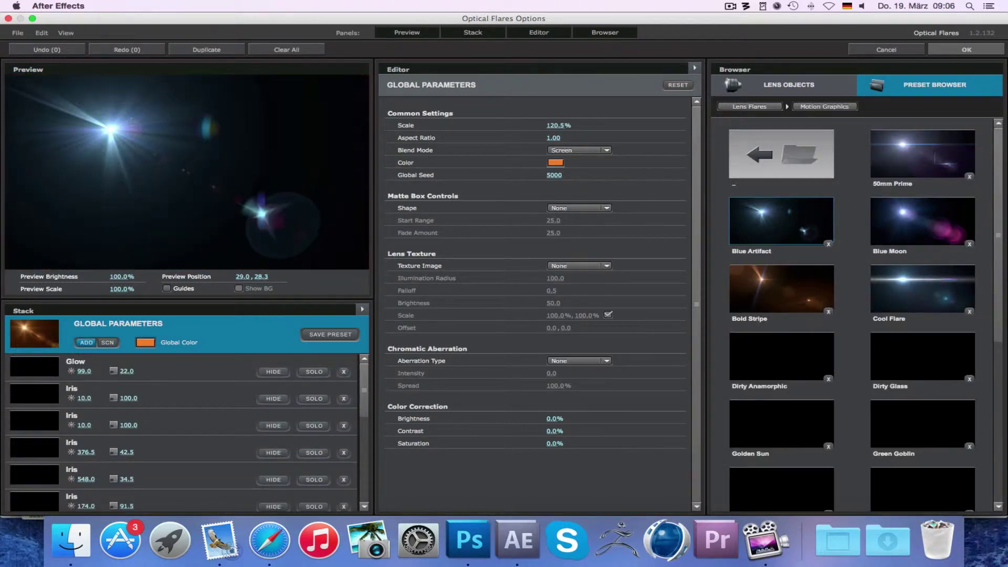
left_click_drag(112, 129, 343, 237)
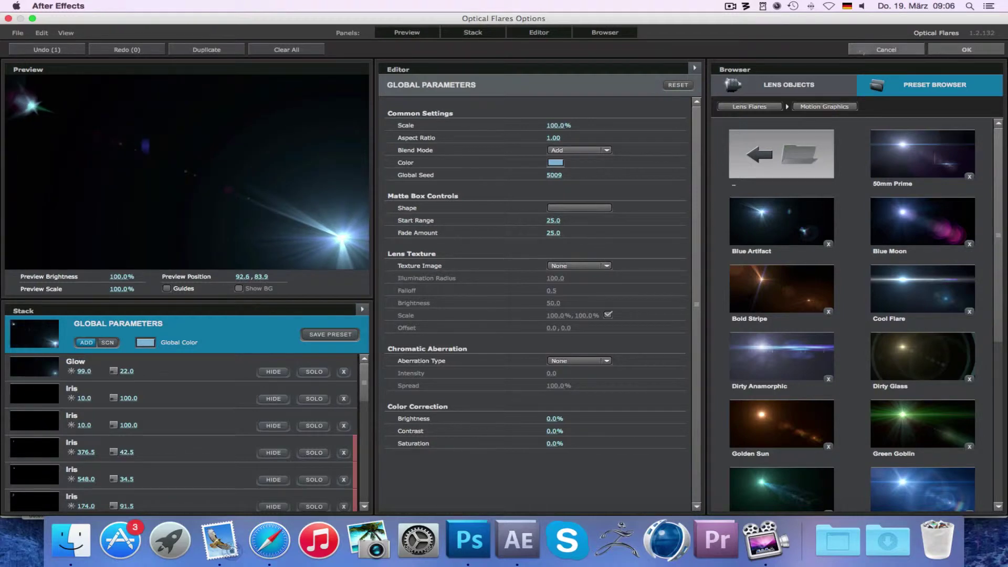
left_click(887, 49)
left_click(458, 282)
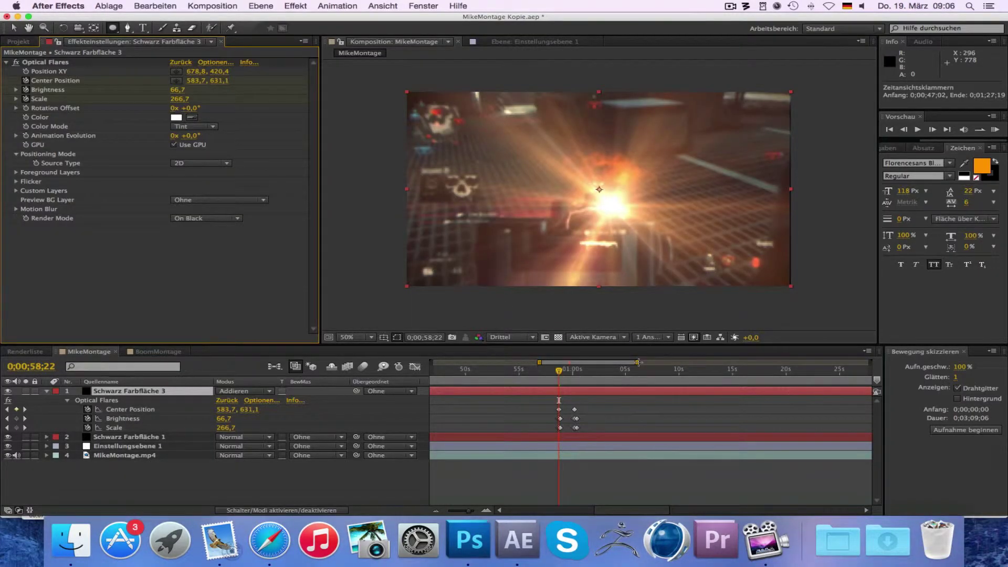
Narrow the timeline's time range to 0;00;49;20–0;01;11;21 and view the flare keyframe at 0;01;00;09
left_click_drag(637, 362, 600, 362)
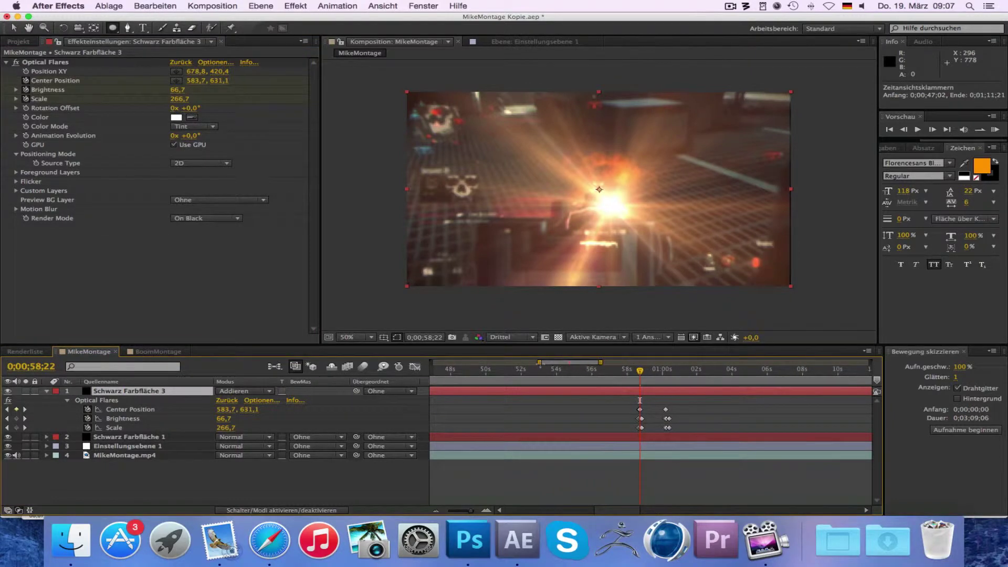
left_click_drag(539, 362, 545, 362)
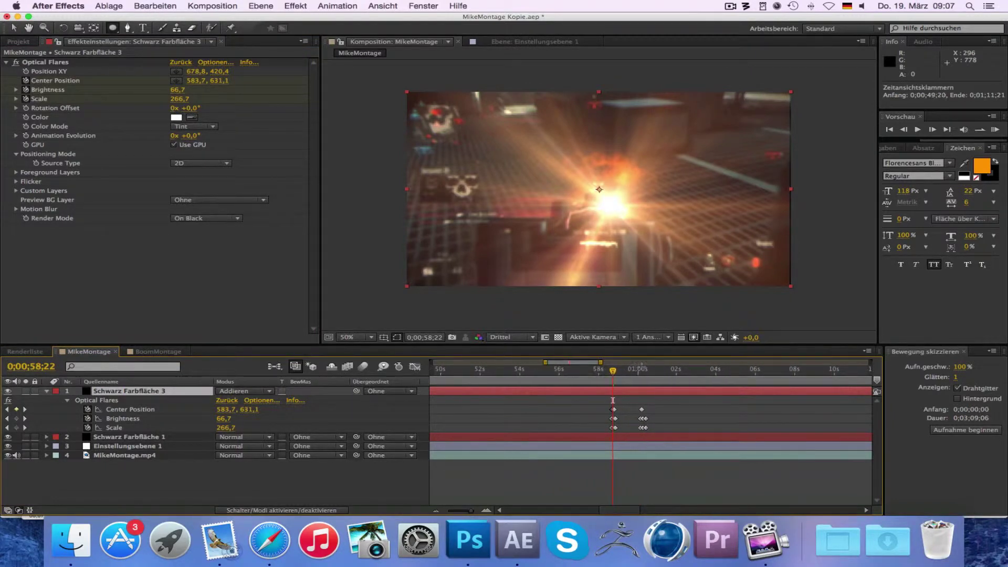
key("k")
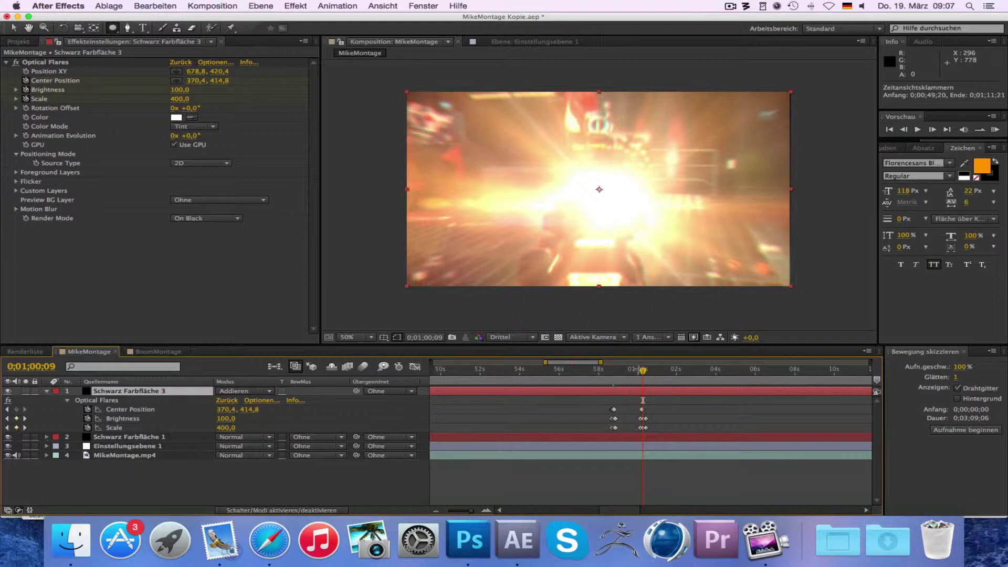
Step frame by frame back and forth through the flare around 0;01;00;09, finishing at 0;01;00;10
key("Page_Up")
key("Page_Up")
key("Page_Up")
key("Page_Up")
key("Page_Up")
key("Page_Down")
key("Page_Down")
key("Page_Down")
key("Page_Down")
key("Page_Down")
key("Page_Down")
key("Page_Down")
key("Page_Down")
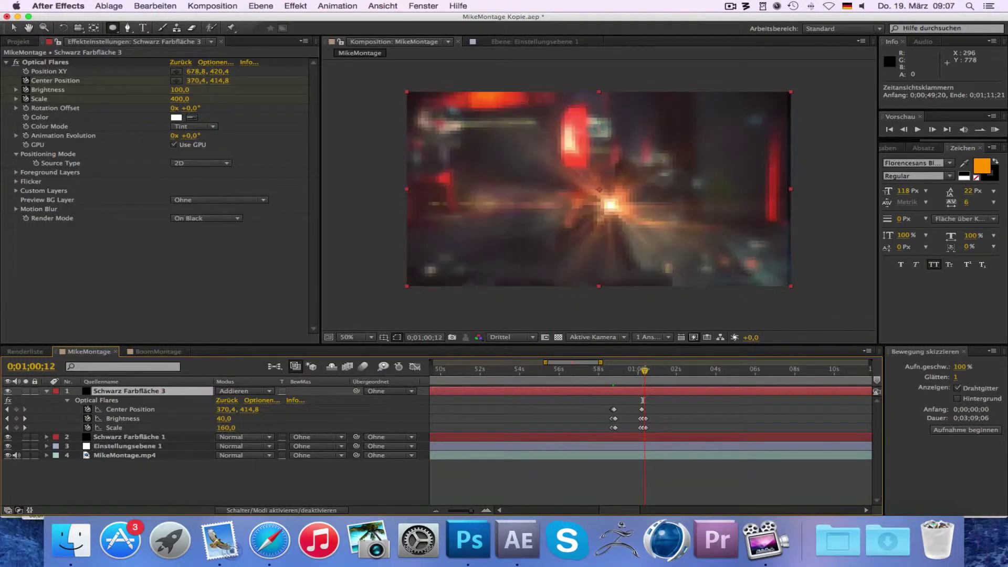
key("Page_Up")
key("Page_Up")
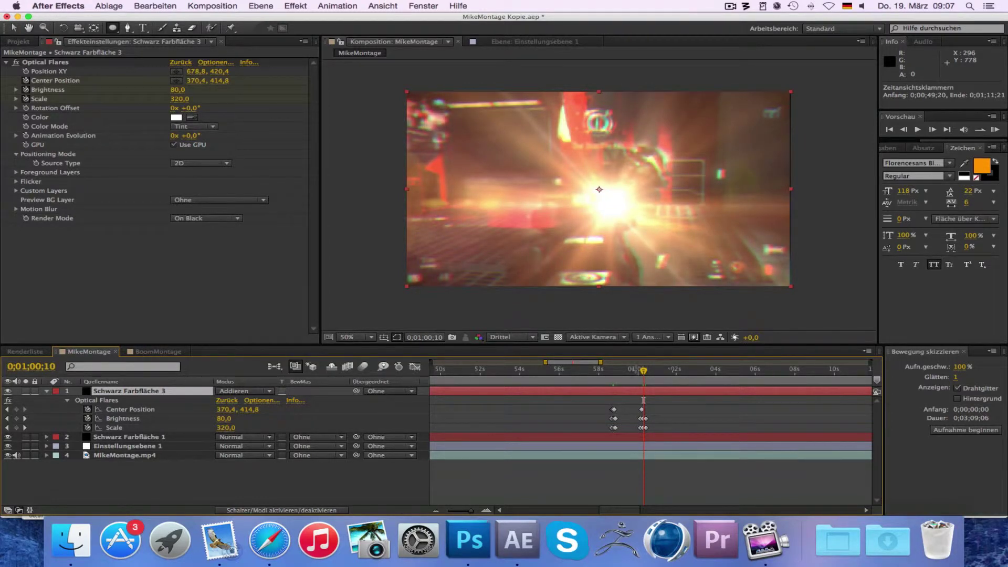
Widen the timeline's time range to 0;00;00;00–0;03;06;18 and view the frame before the flare at 0;00;57;23
left_click_drag(545, 362, 427, 363)
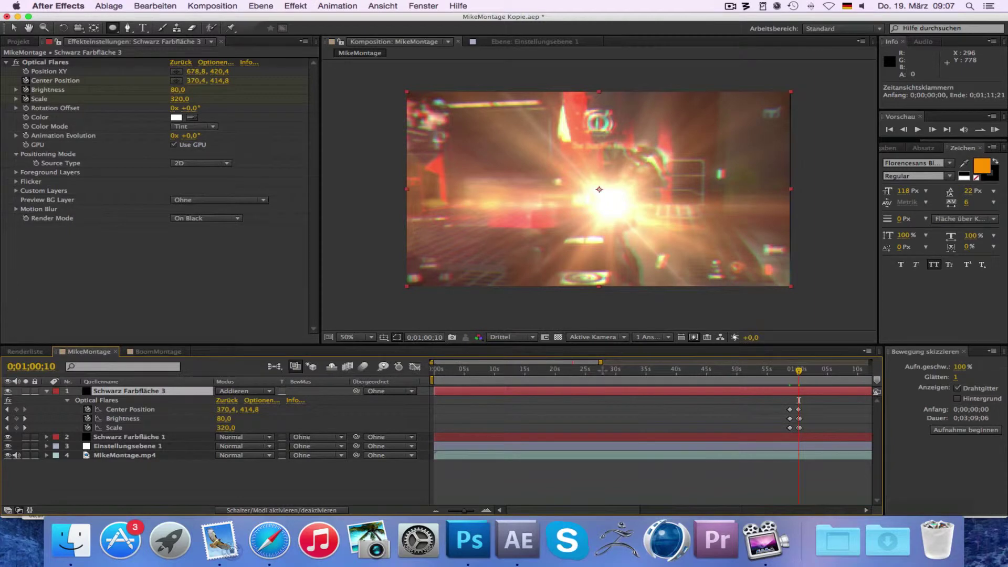
left_click_drag(602, 362, 864, 363)
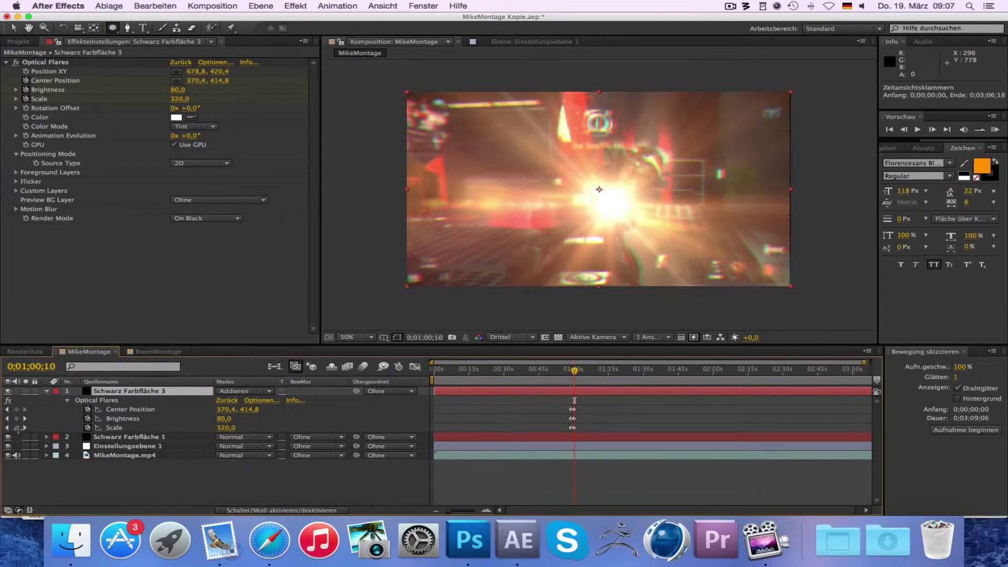
left_click(518, 404)
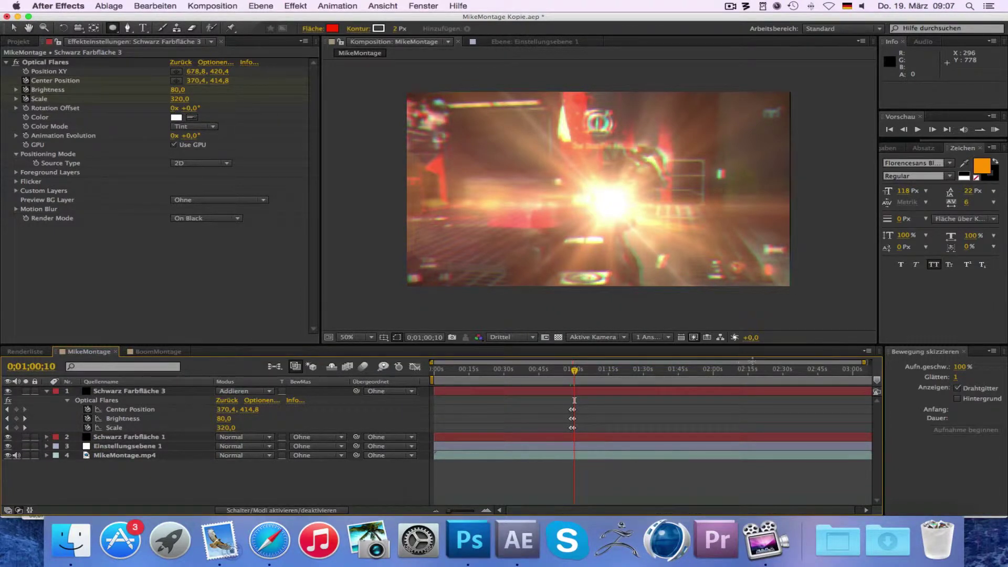
left_click_drag(574, 401, 568, 400)
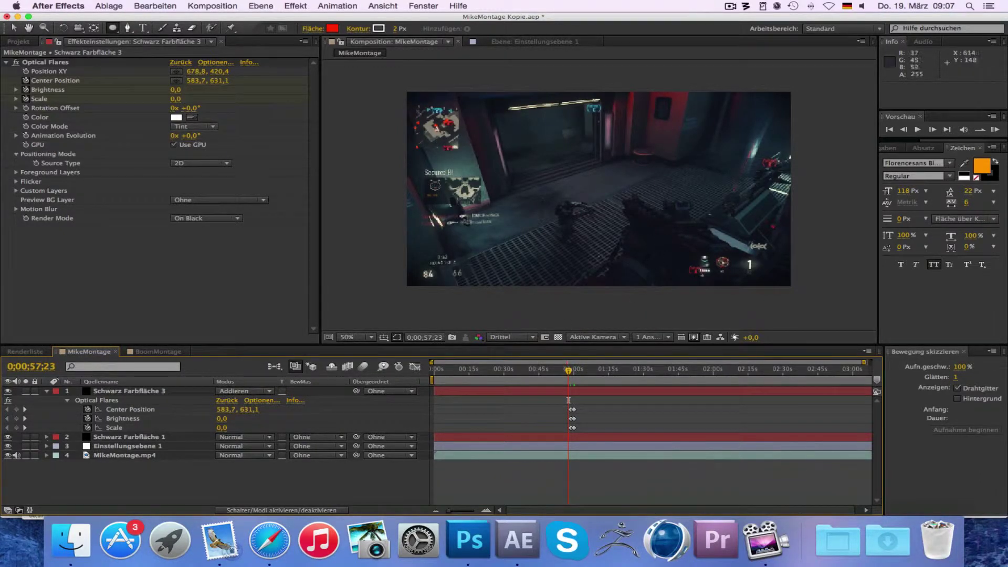
Collapse the Schwarz Farbfläche 3 layer and view the frame at 0;00;32;22
left_click(123, 391)
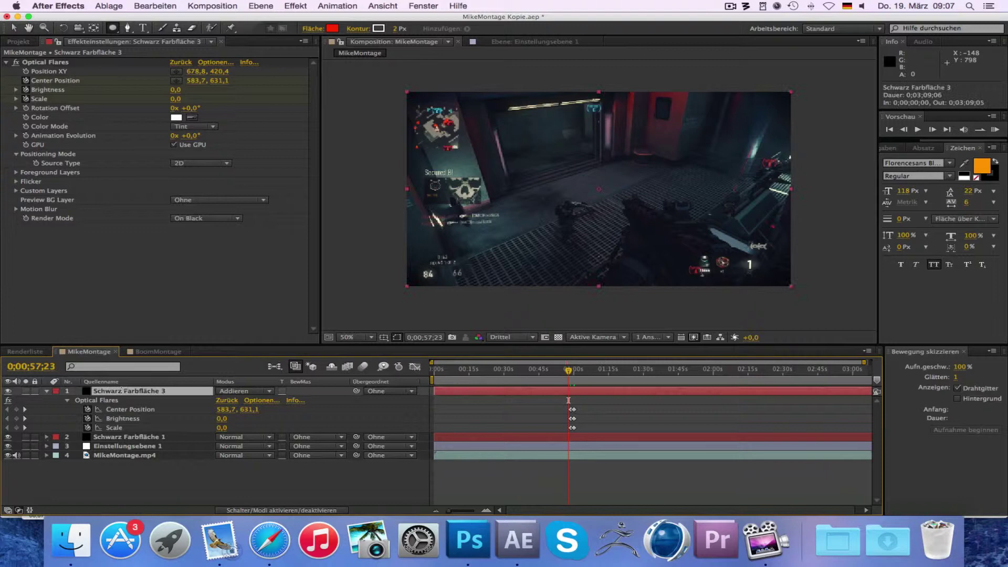
left_click(46, 391)
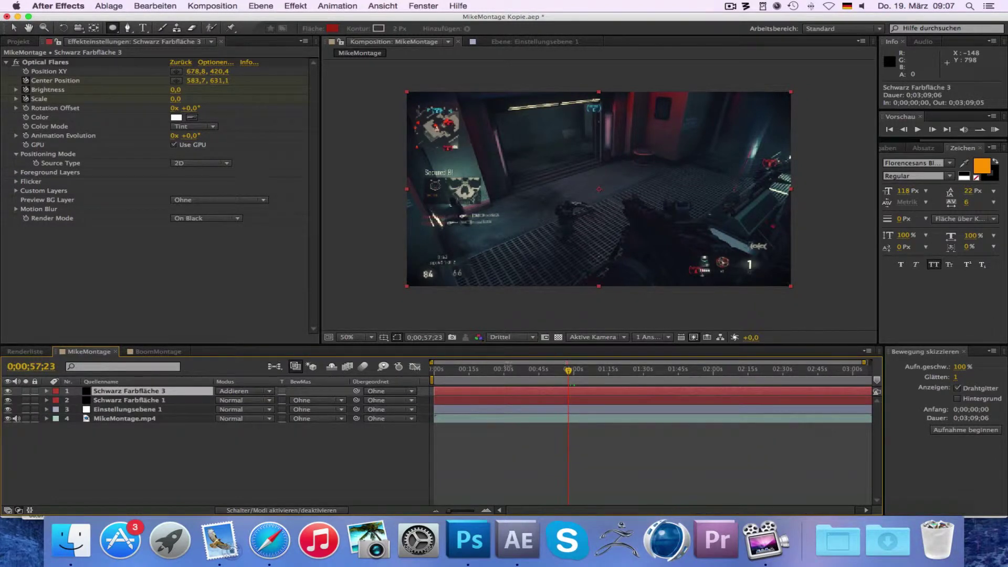
left_click(510, 369)
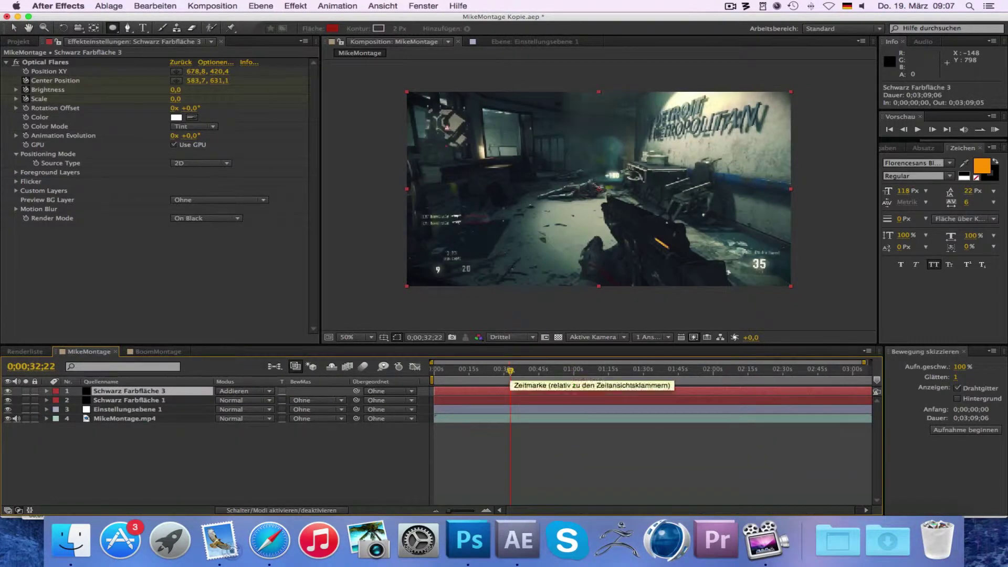
left_click(510, 370)
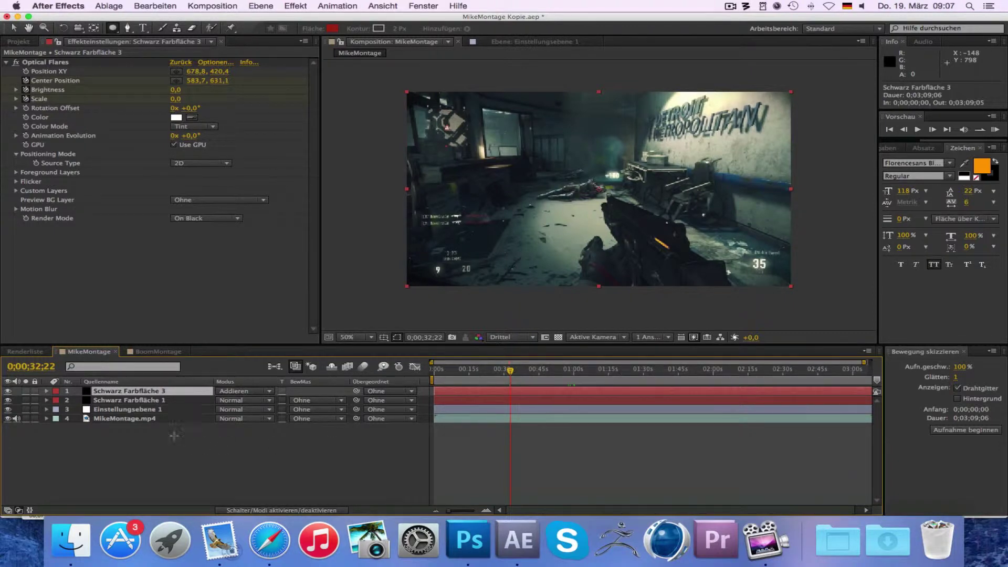
Reveal the Twitch keyframes of the MikeMontage.mp4 layer and shorten the timeline's time range to end at 0;00;26;12
left_click(117, 417)
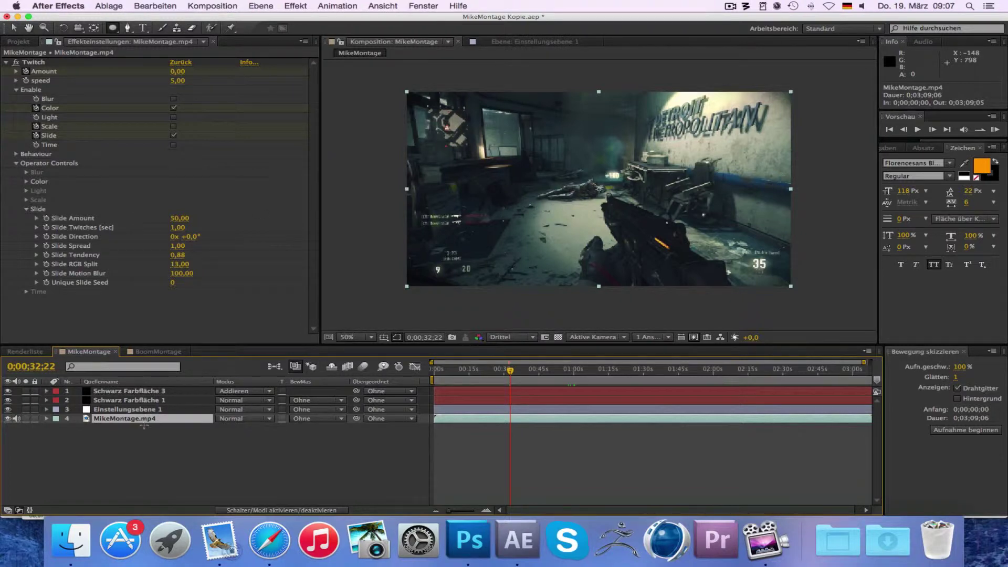
key("u")
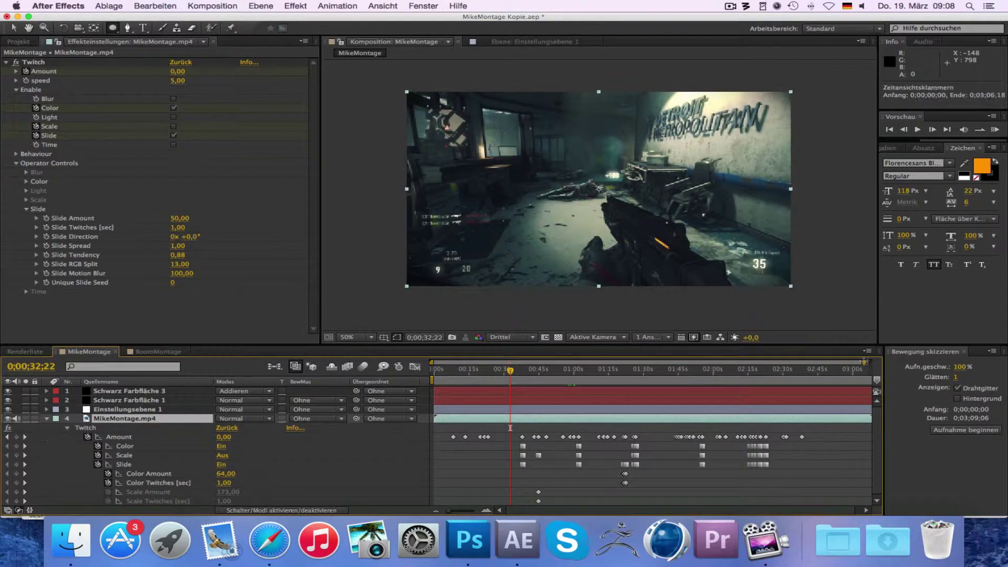
left_click_drag(864, 362, 496, 362)
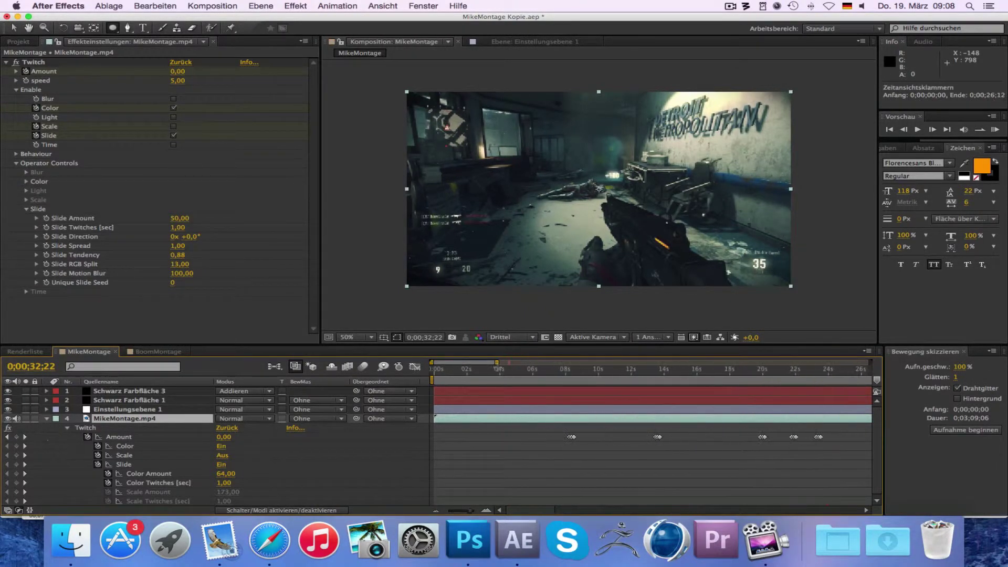
Examine the first Twitch keyframes on the footage from 0;00;08;09 to 0;00;08;12
left_click(569, 370)
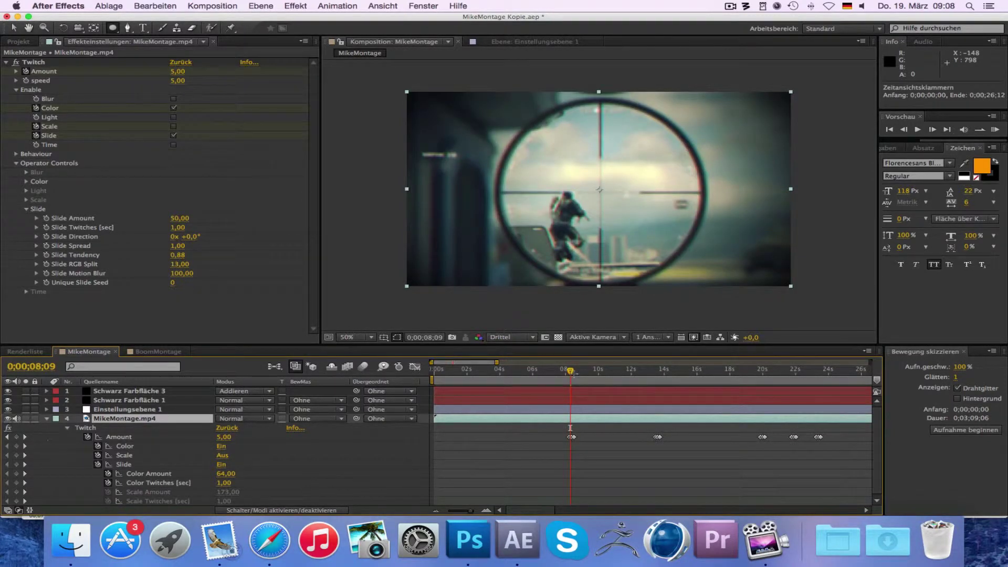
left_click_drag(571, 371, 571, 371)
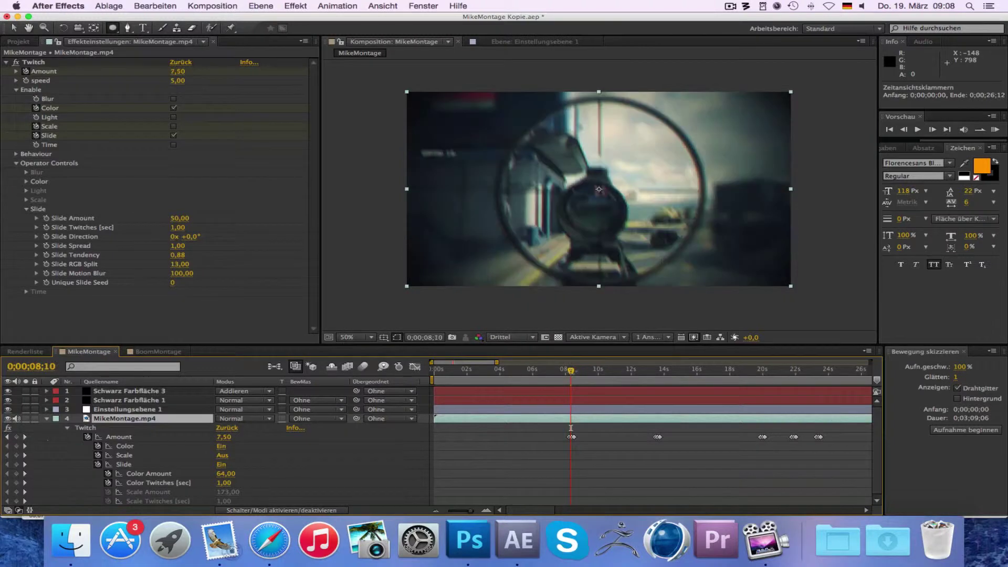
left_click(933, 129)
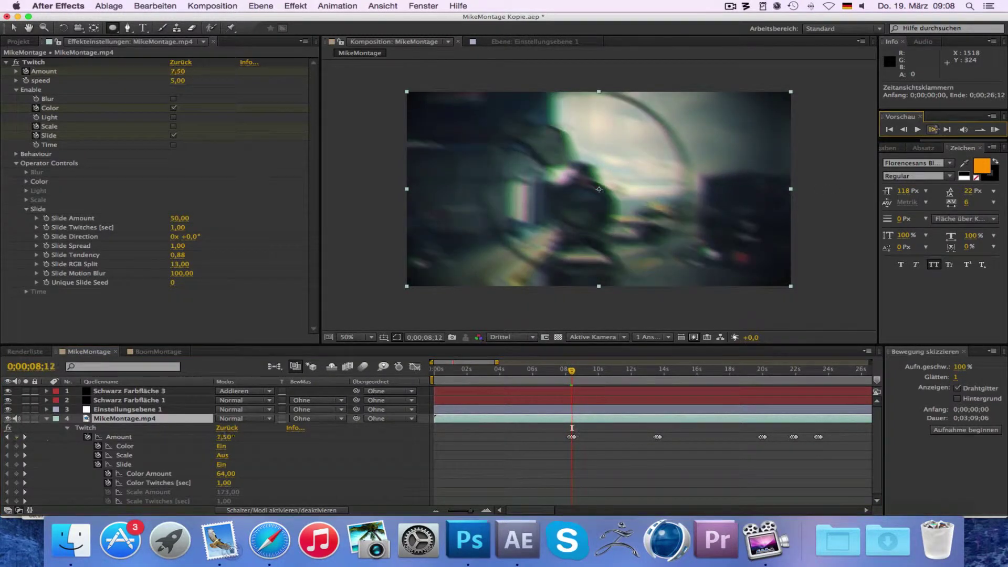
left_click(933, 129)
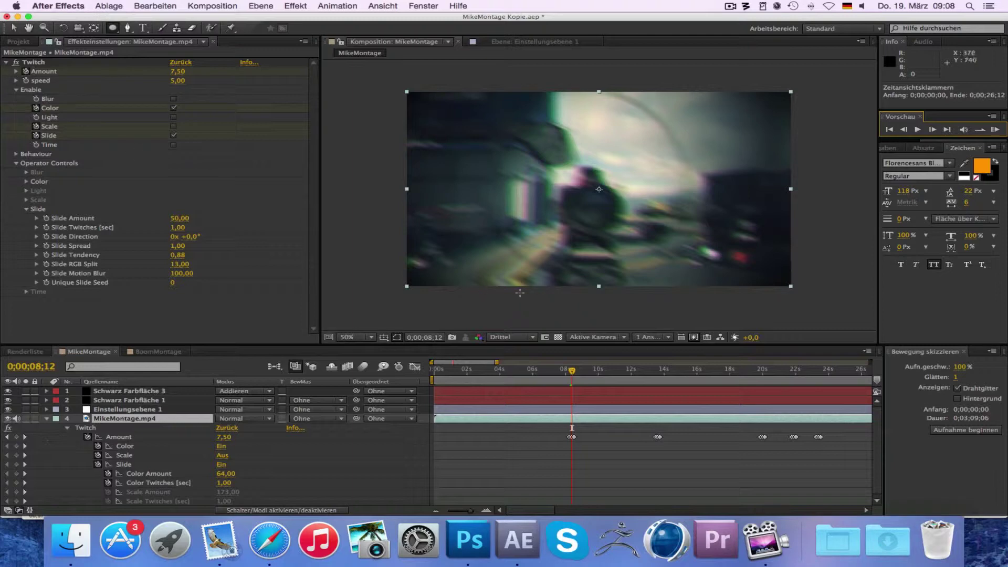
Step through the first Twitch effect from 0;00;08;10 to 0;00;08;17, and play the footage from just before it
left_click_drag(569, 375, 567, 373)
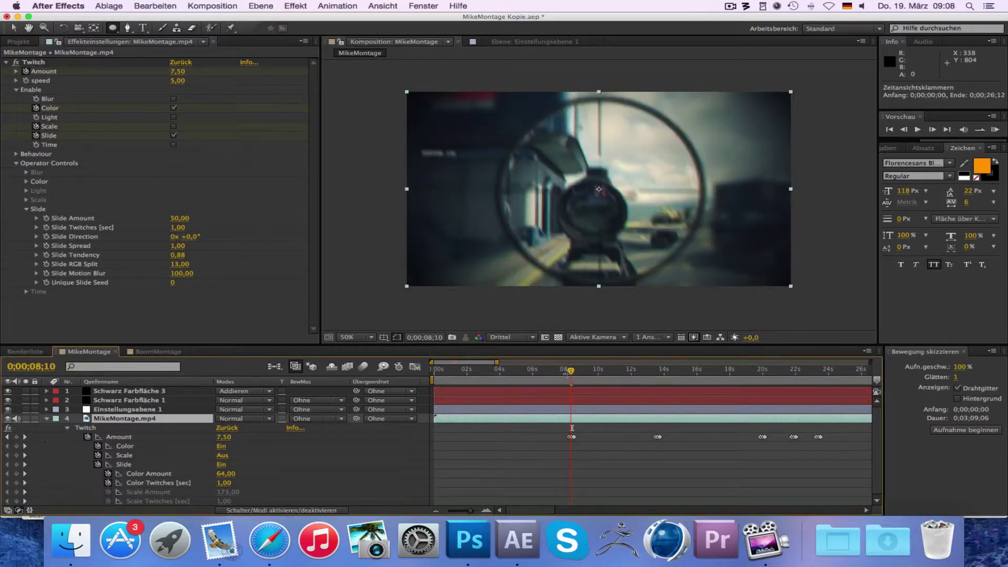
key("Page_Down")
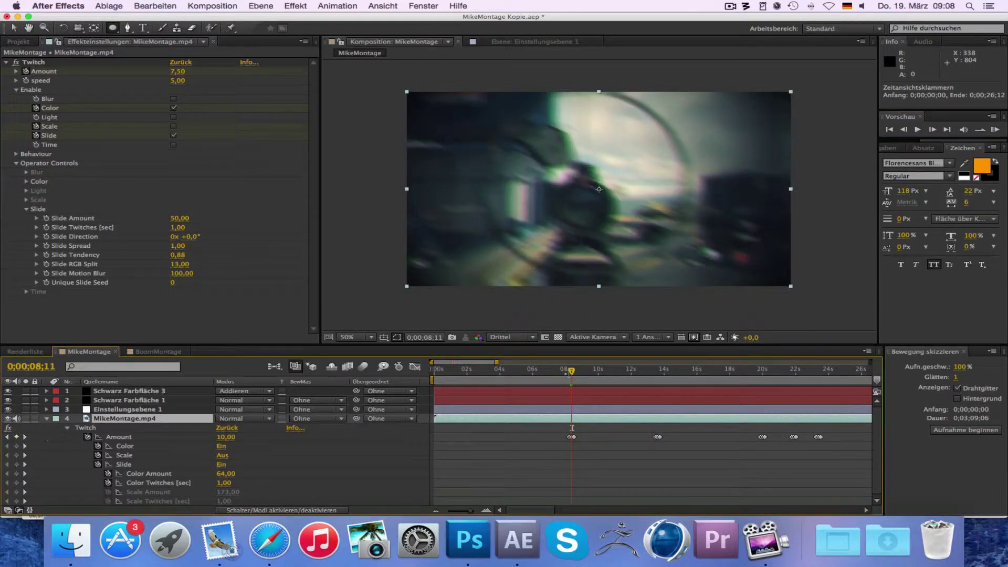
key("Page_Down")
key("Page_Down")
key("Page_Down")
key("Page_Down")
key("Page_Down")
key("Page_Down")
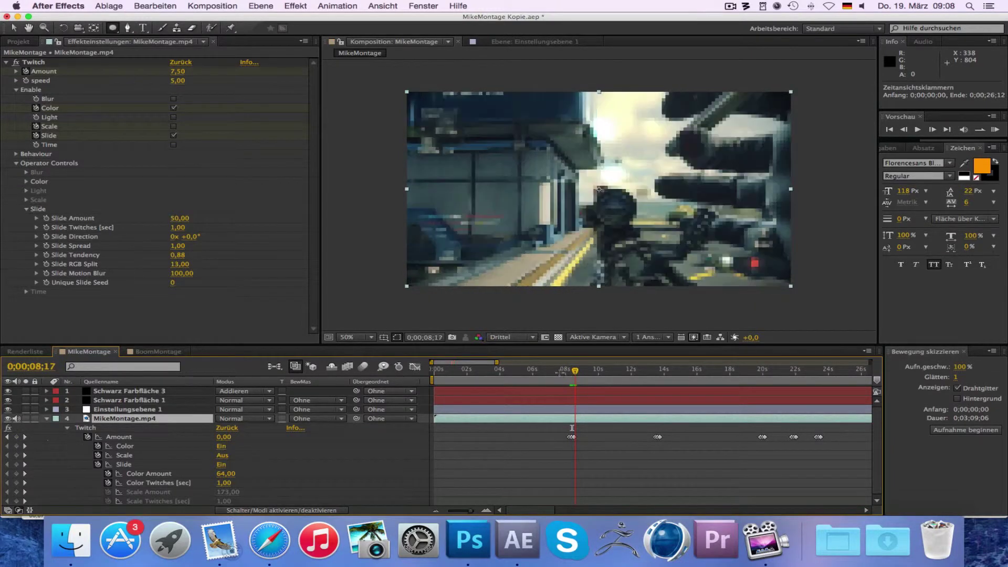
left_click(562, 372)
key("space")
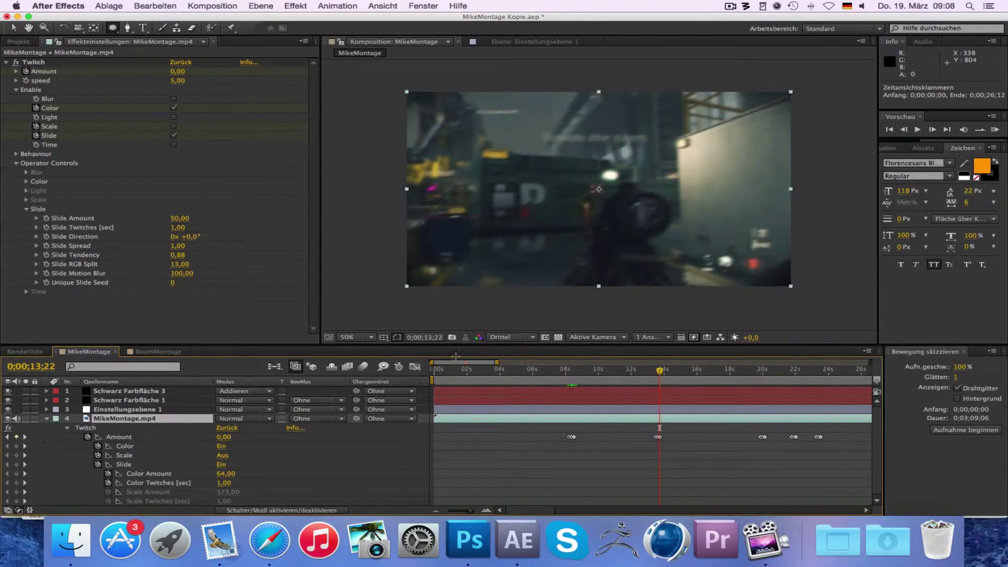
Extend the timeline's time range to 0;01;41;23 and play the Twitch effect from 0;00;37;12
left_click_drag(499, 362, 669, 362)
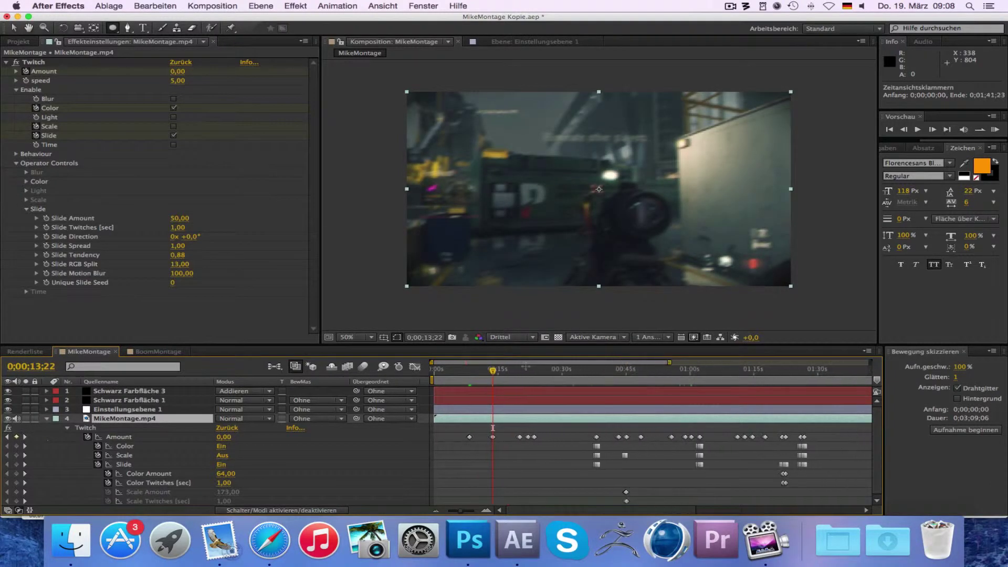
left_click(594, 369)
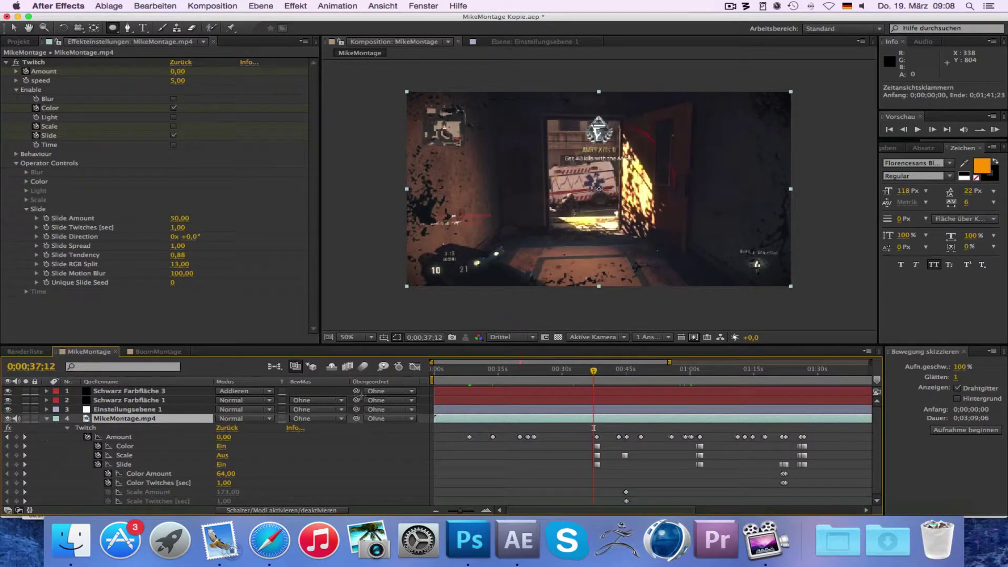
key("space")
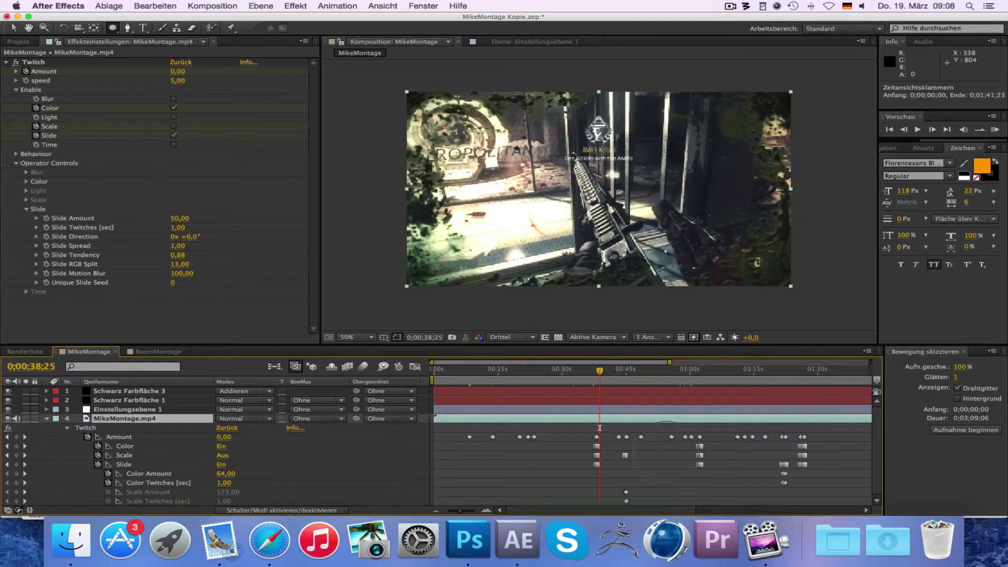
Show the whole timeline up to 0;03;09;06 and view the footage among the late Twitch keyframes at 0;02;26;24
scroll(592, 415, "right", 5)
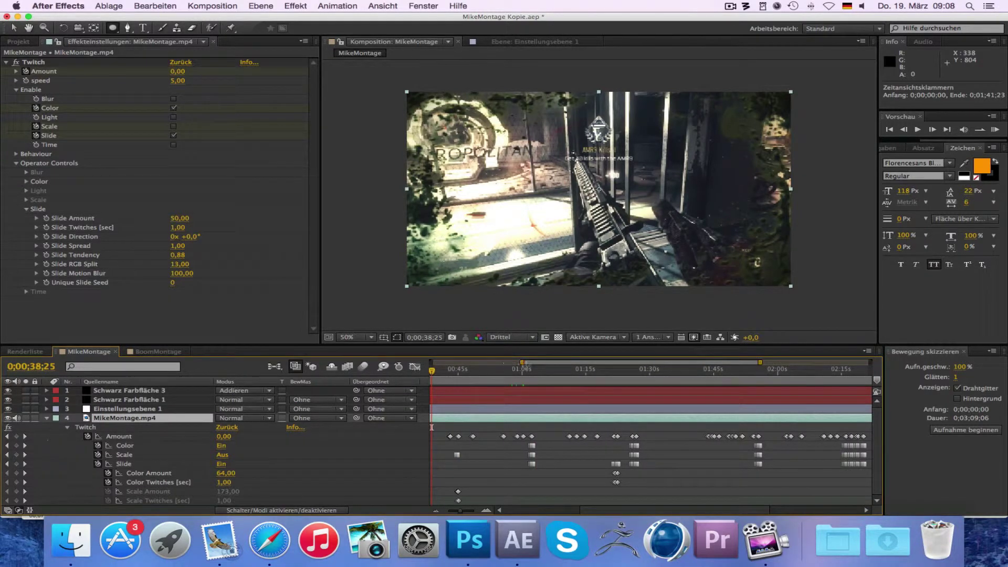
left_click_drag(522, 362, 433, 362)
left_click_drag(760, 363, 870, 362)
left_click(742, 368)
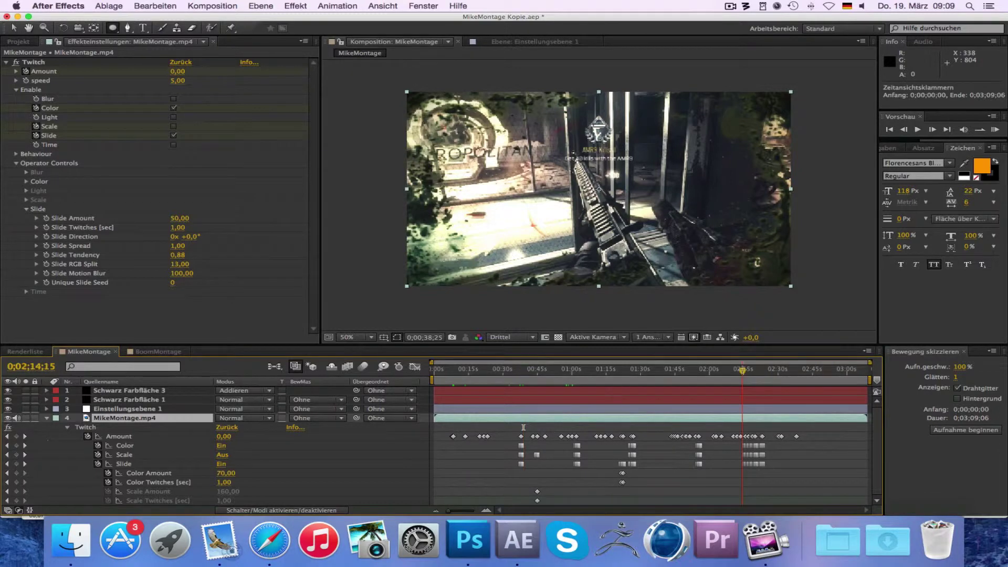
left_click(770, 371)
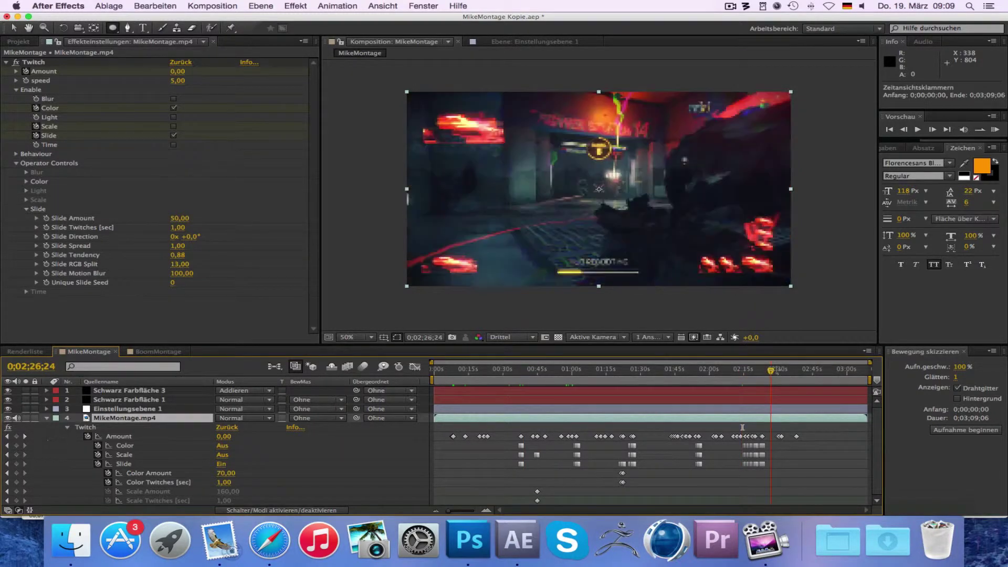
Collapse the footage layer's properties and view the montage at 0;02;29;12, 0;01;01;15 and 0;03;01;26
left_click(776, 371)
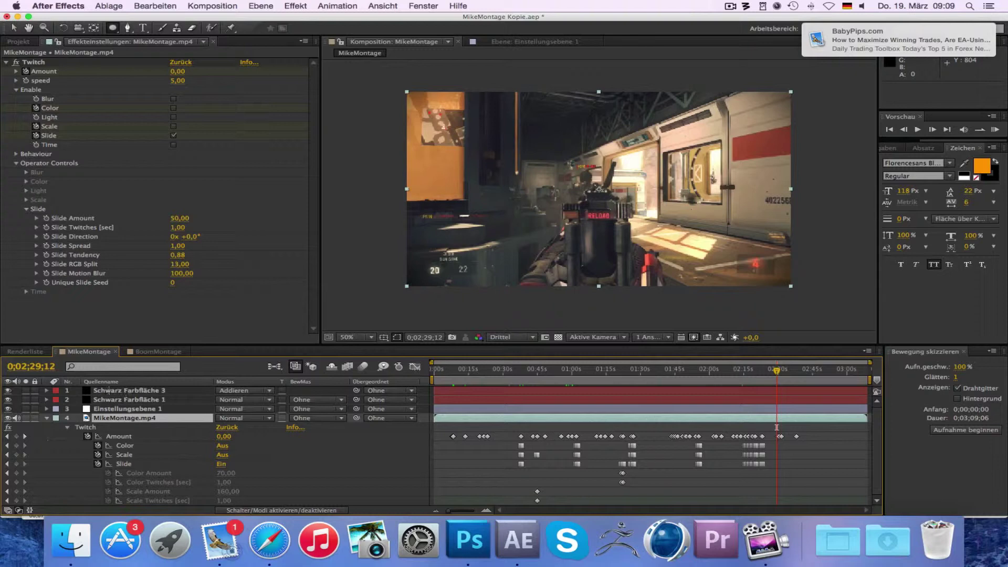
left_click(46, 418)
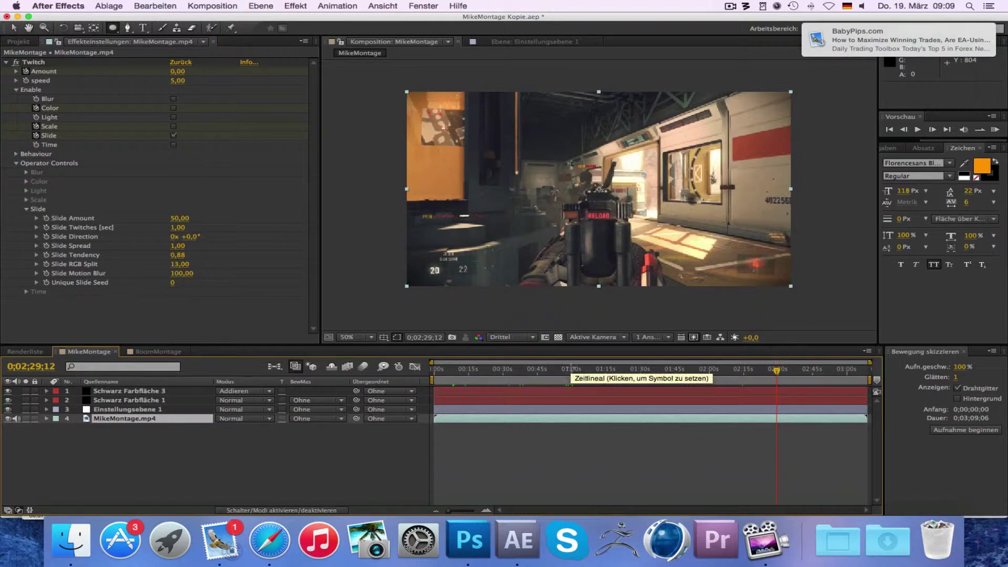
left_click(571, 370)
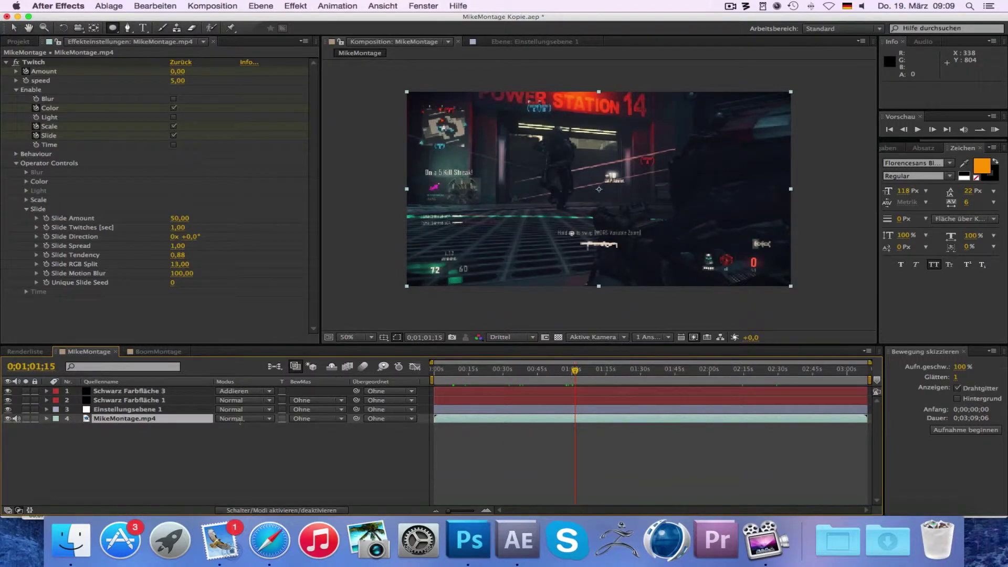
left_click(137, 391)
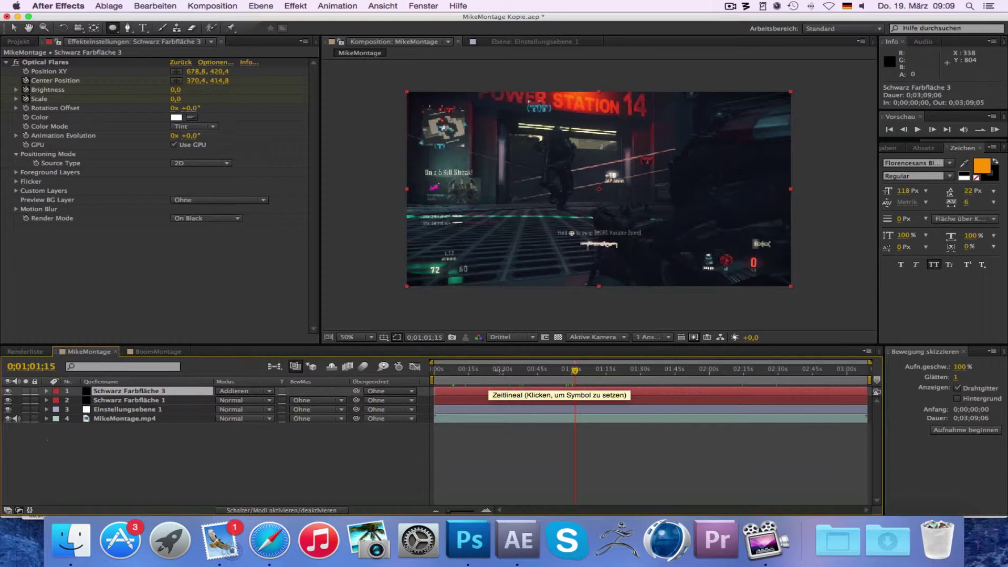
left_click(181, 417)
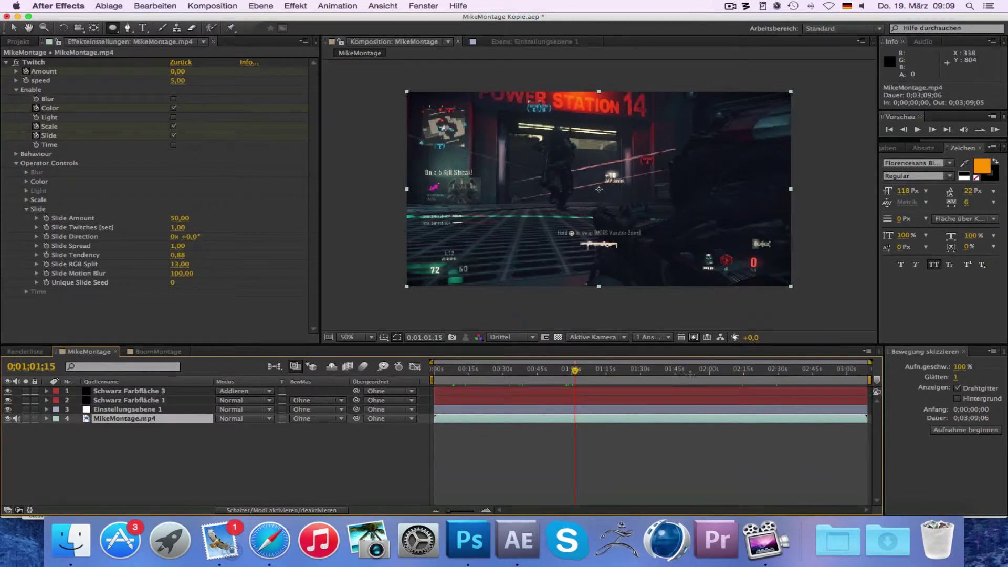
left_click(851, 370)
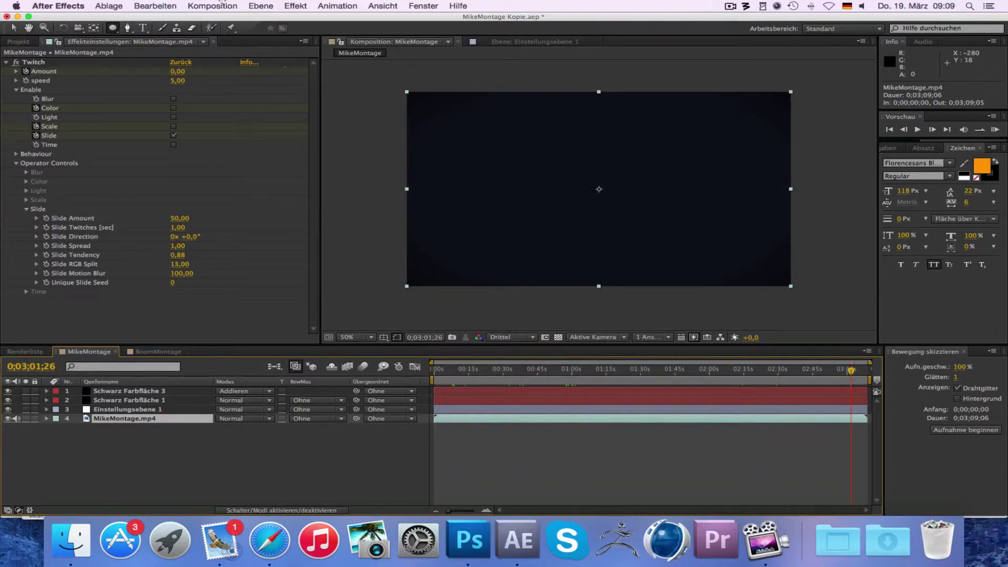
Add the MikeMontage composition to the render queue
left_click(219, 6)
left_click(326, 83)
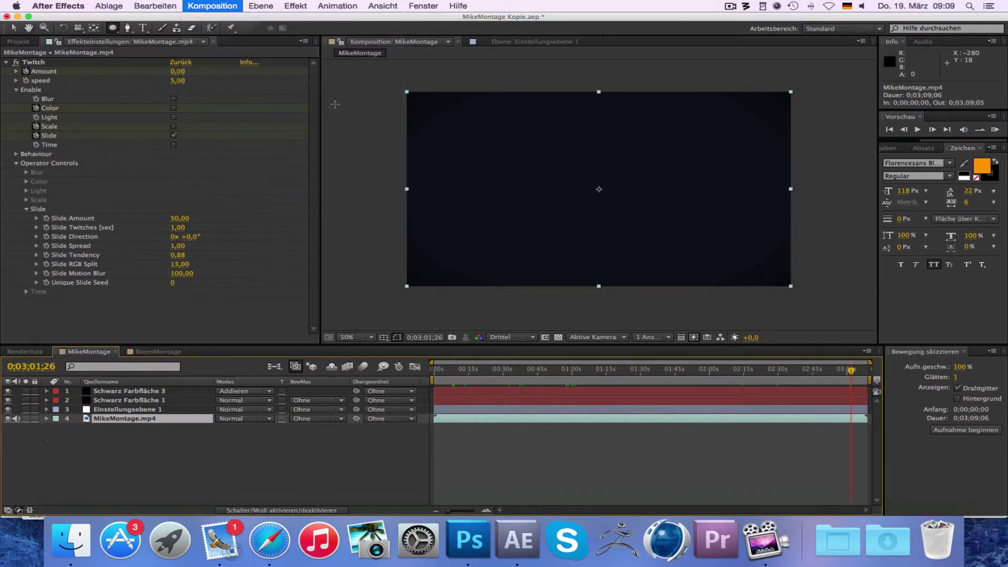
scroll(223, 431, "down", 3)
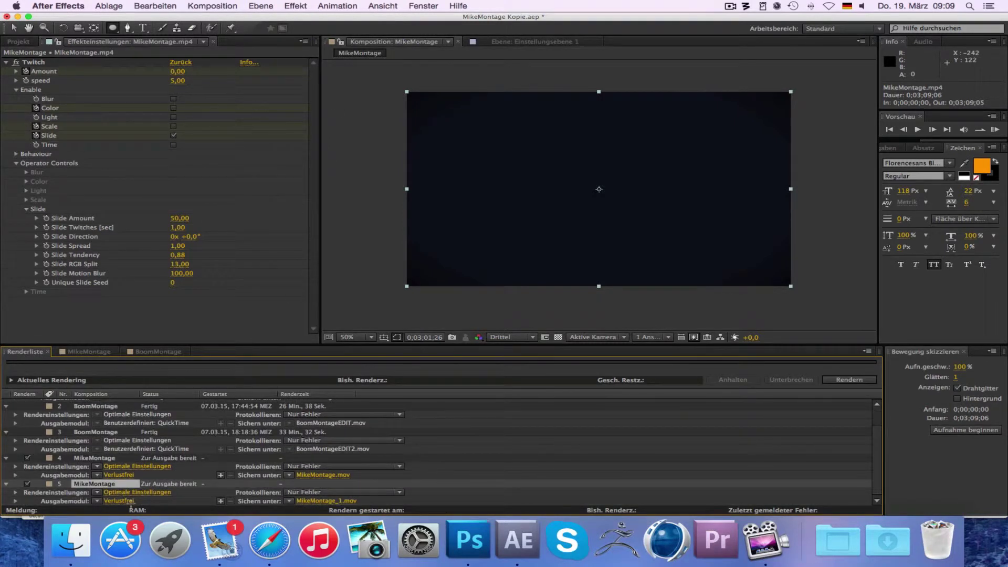
In the new render item's output module, set the QuickTime video codec to H.264 and enable audio output
left_click(130, 502)
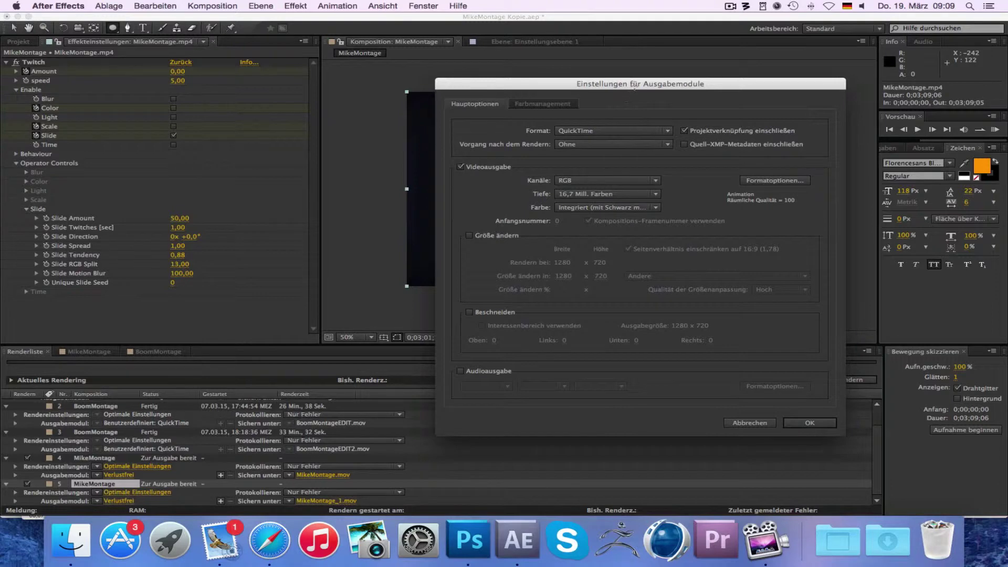
left_click_drag(634, 87, 584, 45)
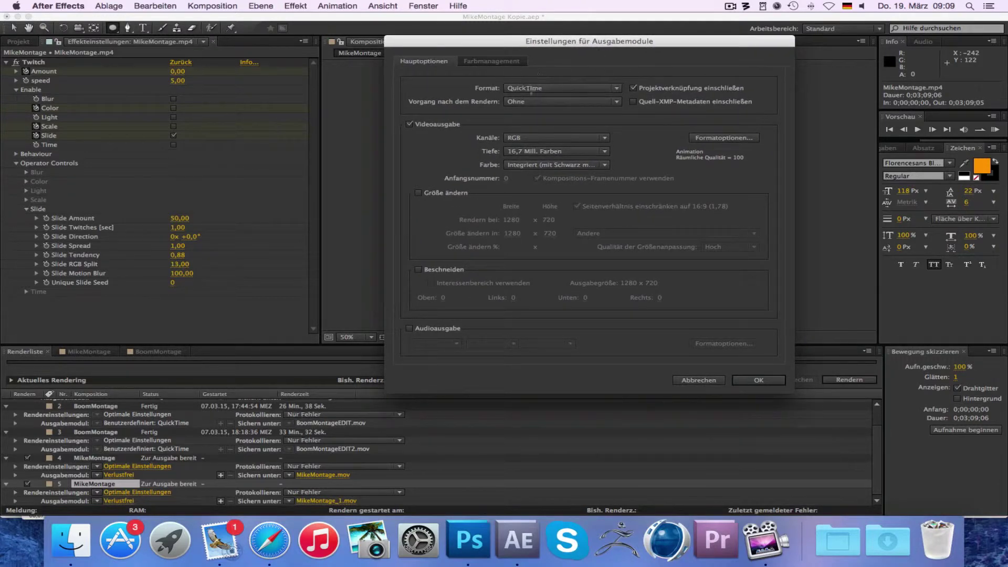
left_click(713, 137)
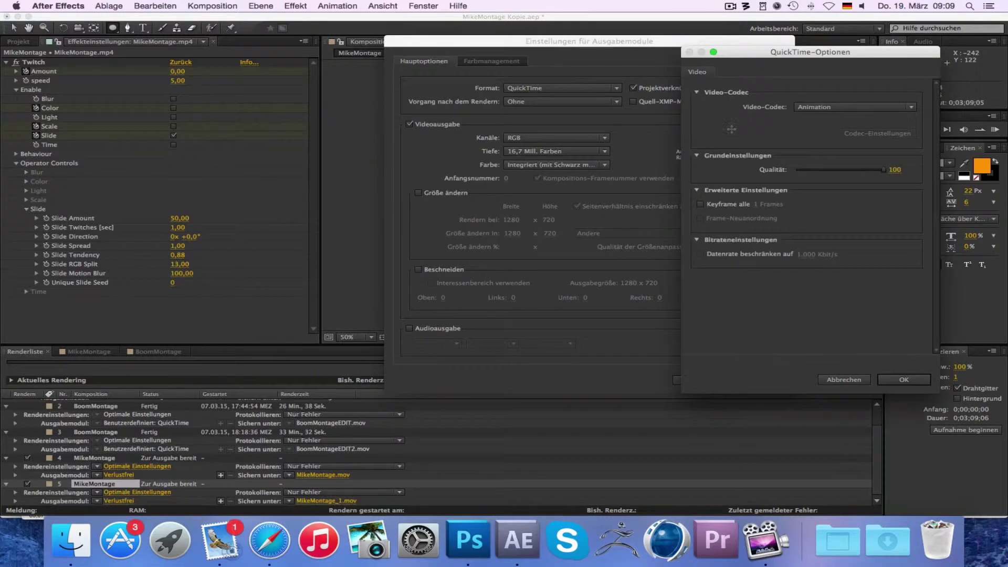
left_click(805, 106)
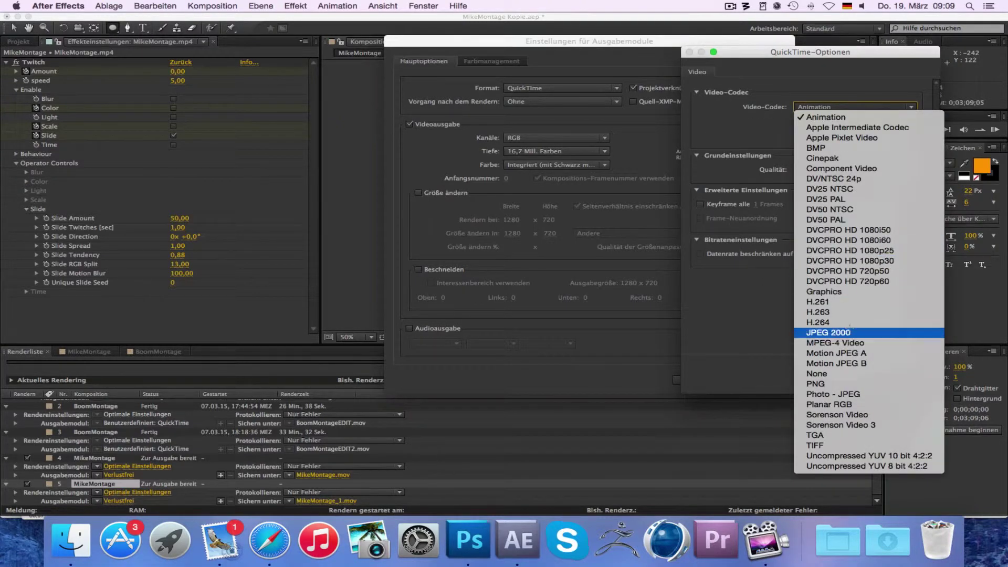
left_click(849, 323)
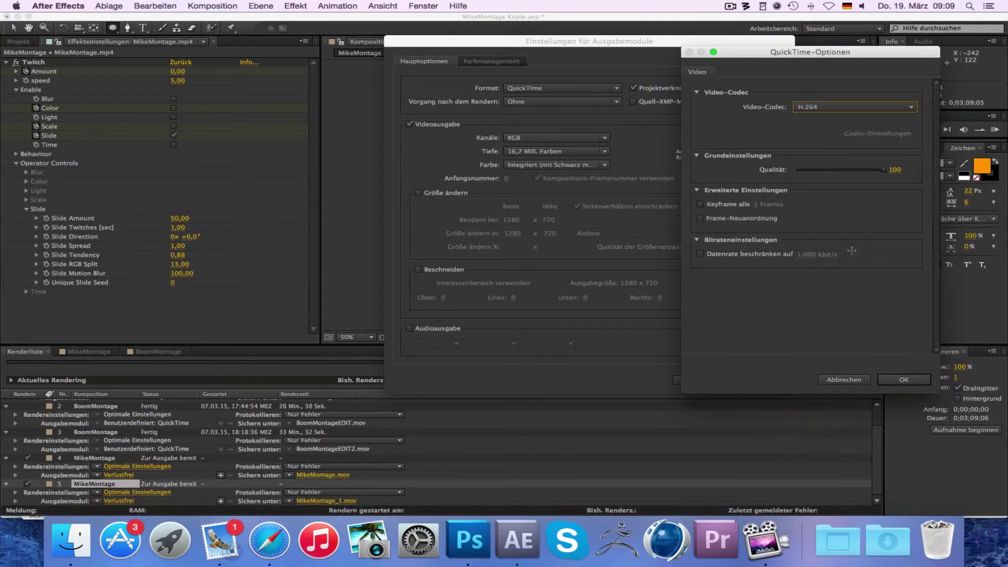
left_click(918, 377)
left_click(410, 328)
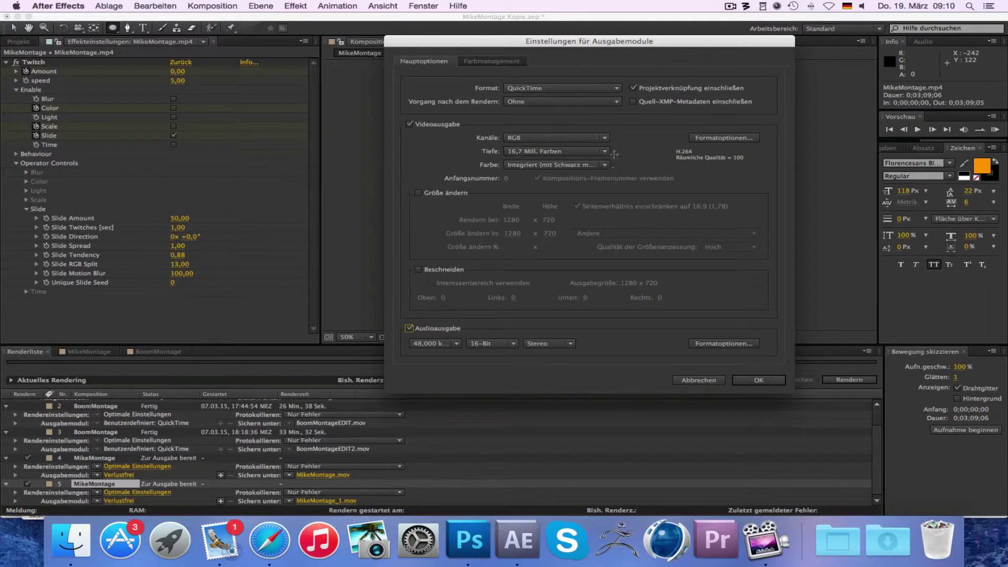
Switch the output format to H.264, review its video format options, and cancel the output module settings
left_click(583, 87)
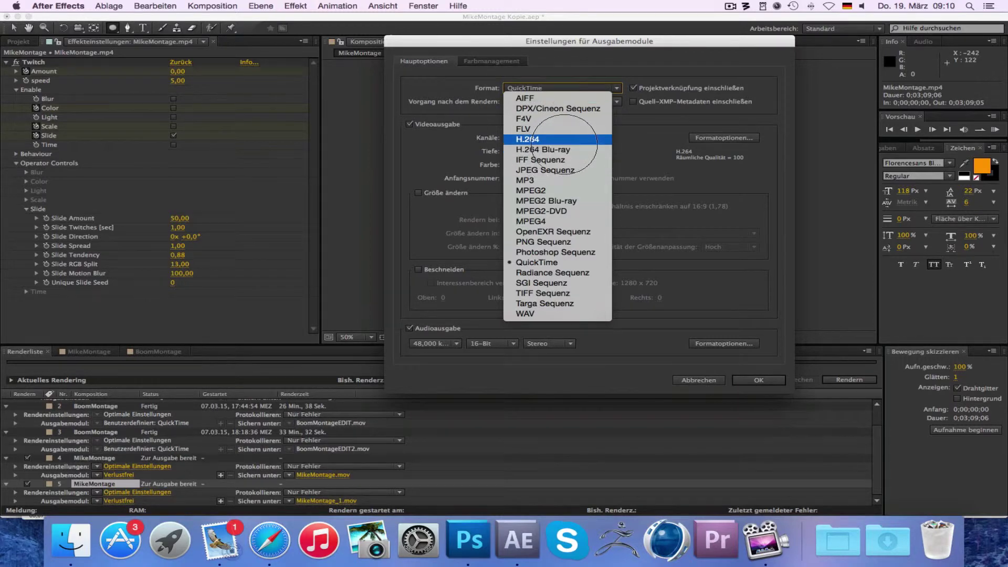
left_click(533, 142)
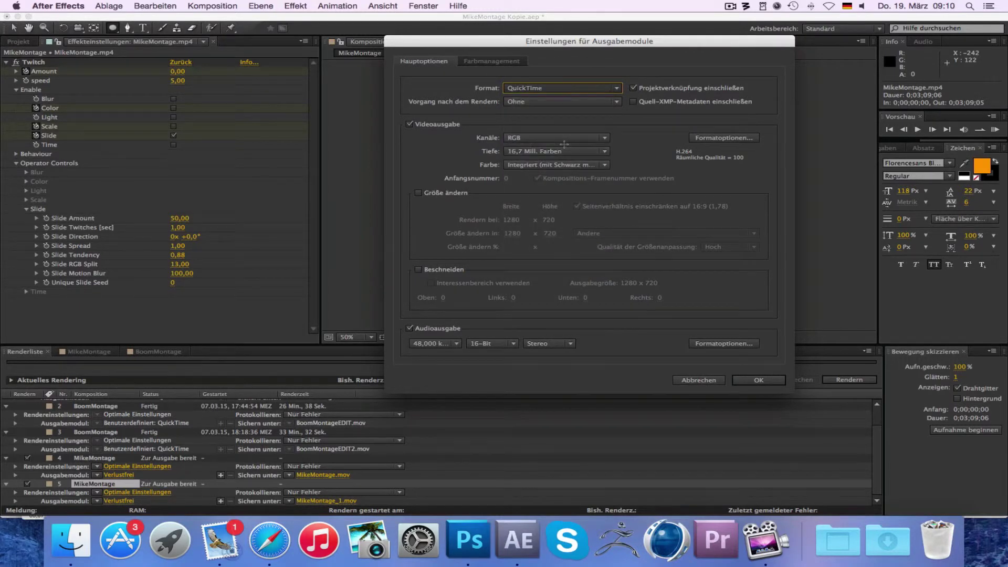
left_click(702, 138)
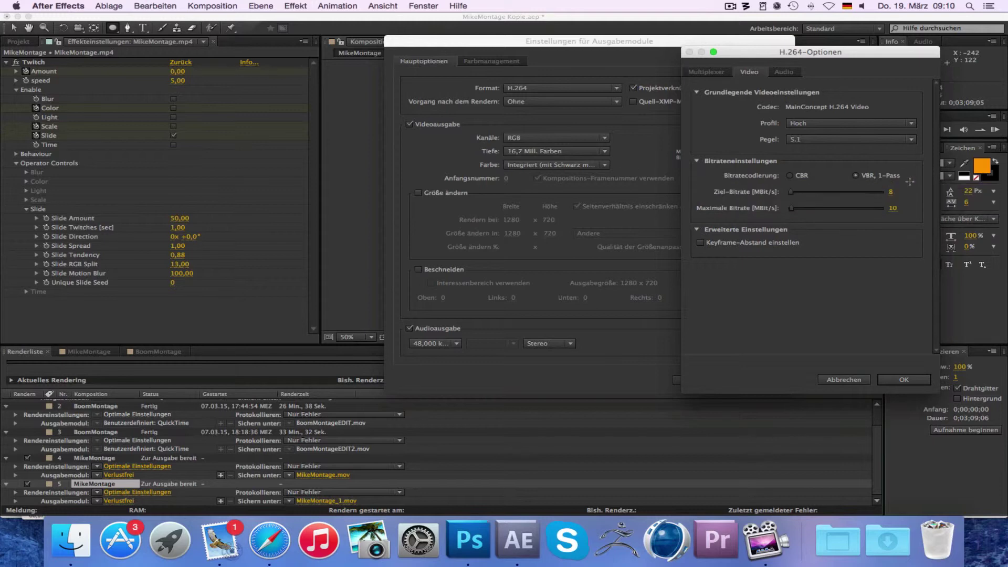
left_click(912, 379)
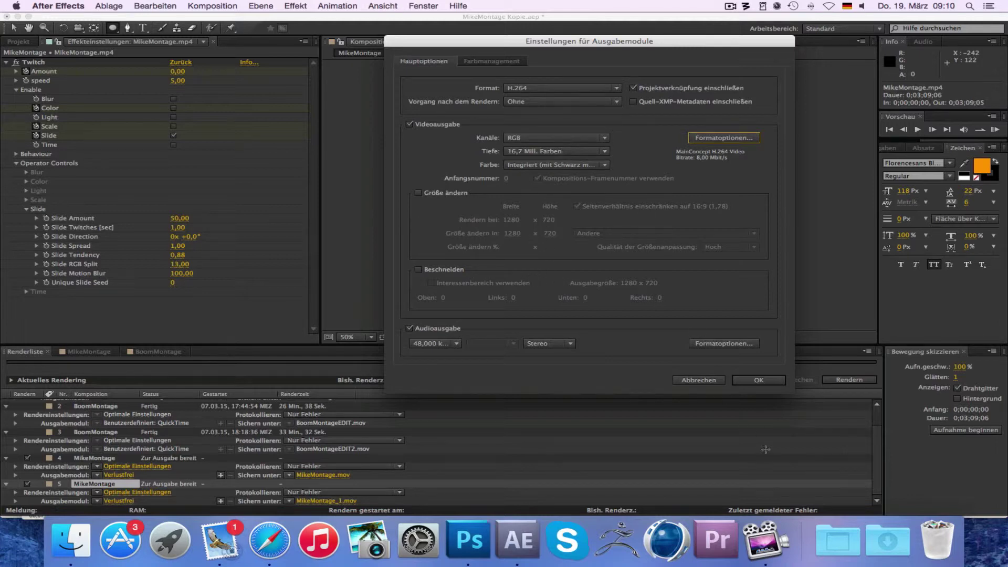
left_click(696, 380)
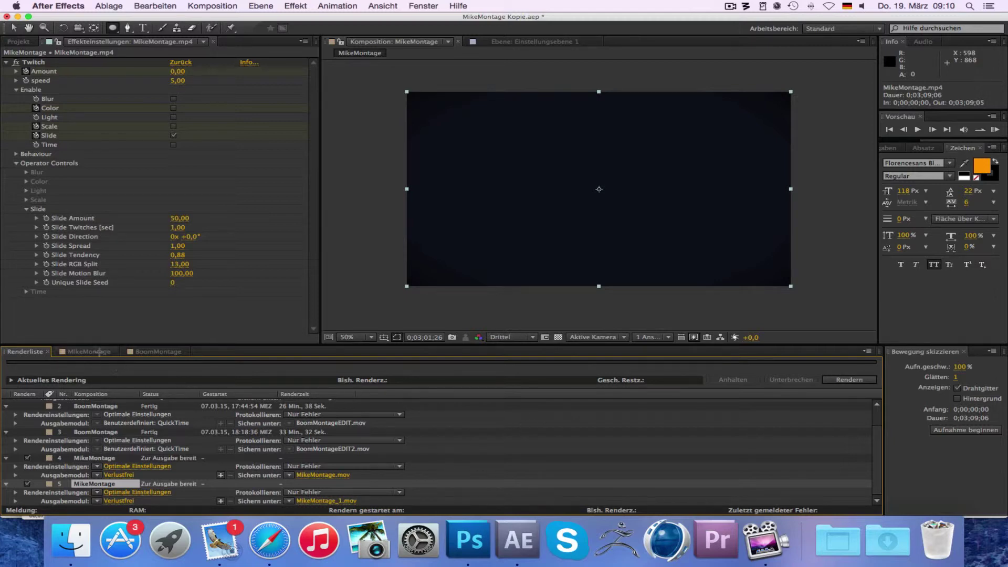
Return to the MikeMontage timeline and view the footage at 0;00;43;28, 0;00;30;18 and 0;00;25;03
left_click(100, 352)
left_click(557, 370)
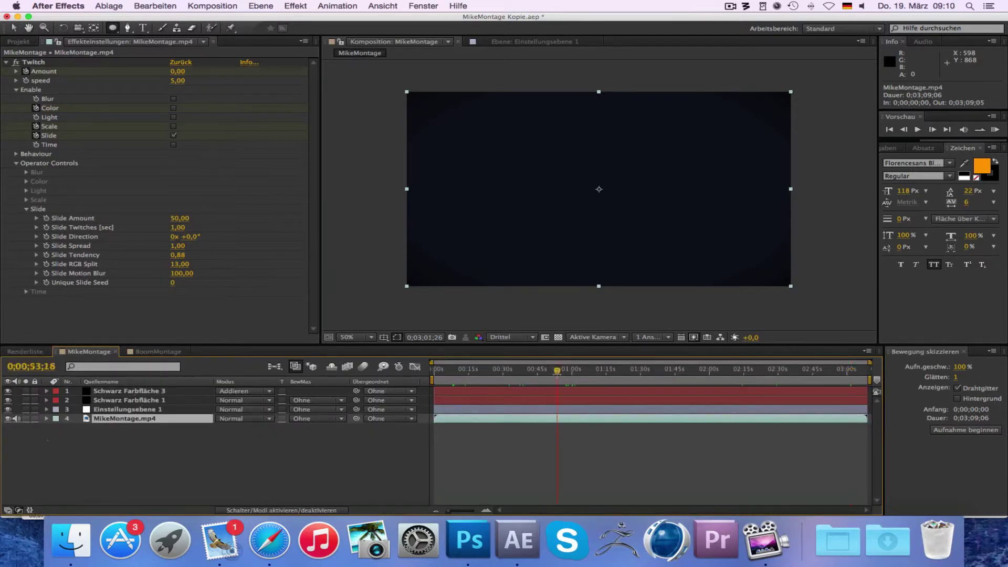
left_click_drag(557, 371, 535, 371)
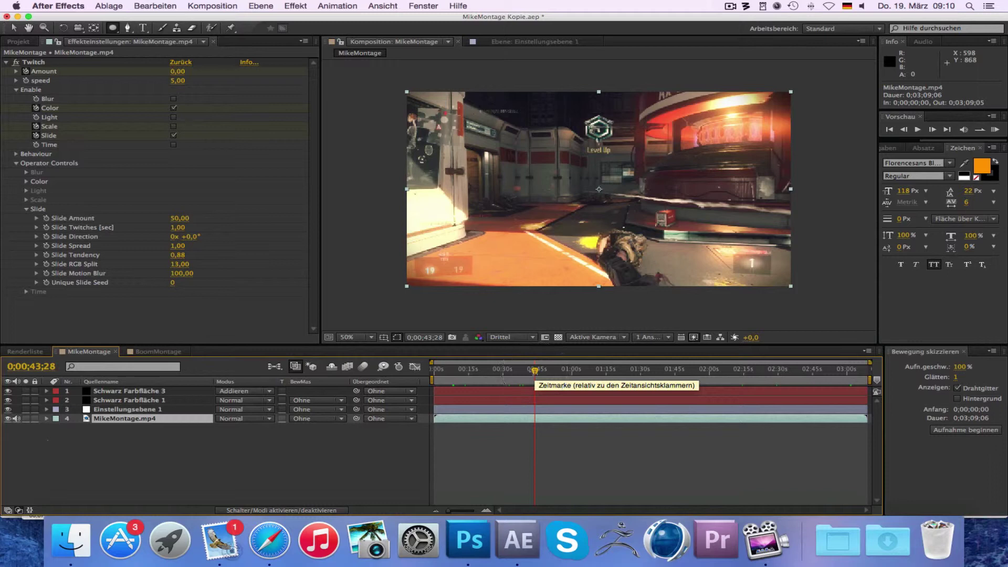
left_click(504, 370)
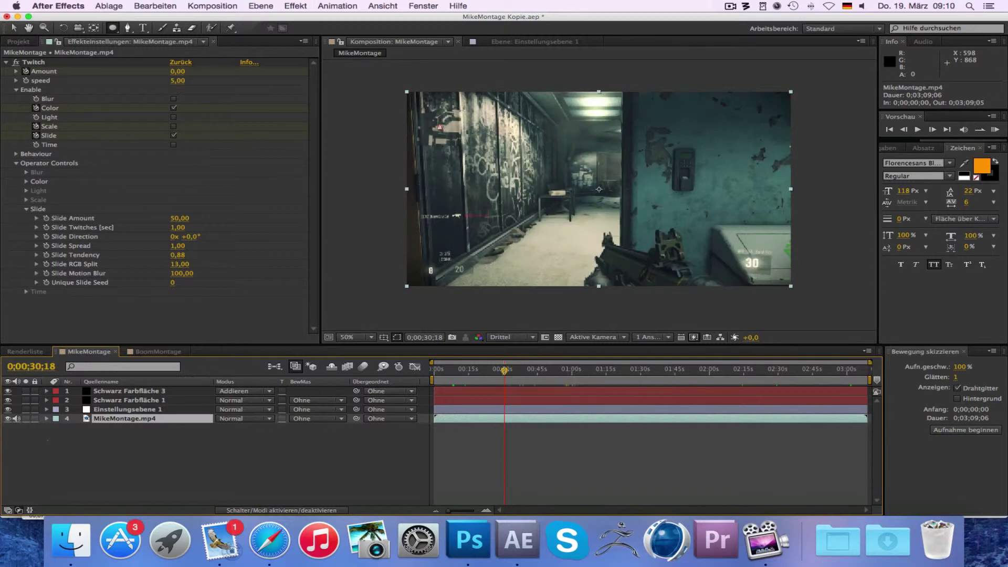
left_click_drag(504, 370, 492, 370)
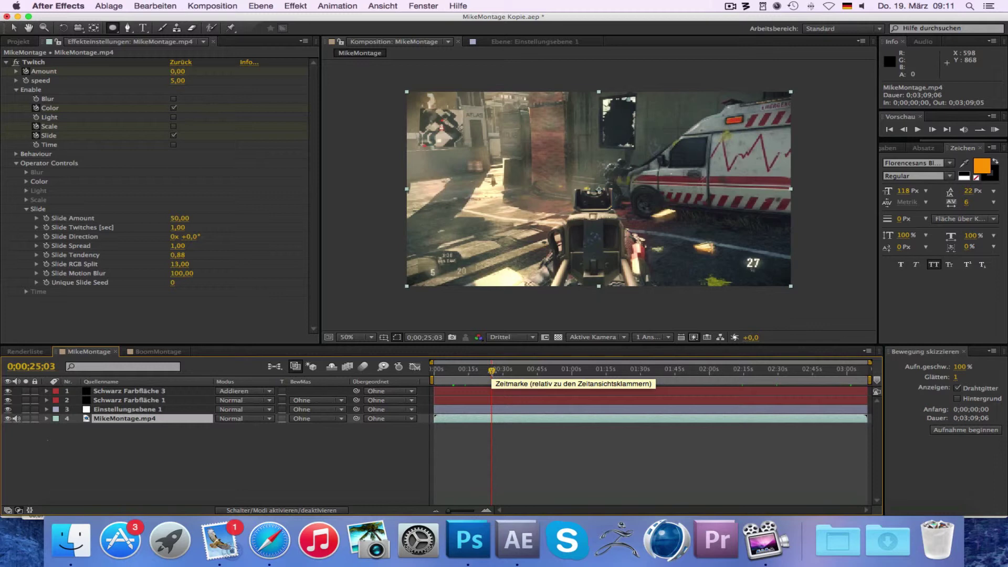
left_click(770, 242)
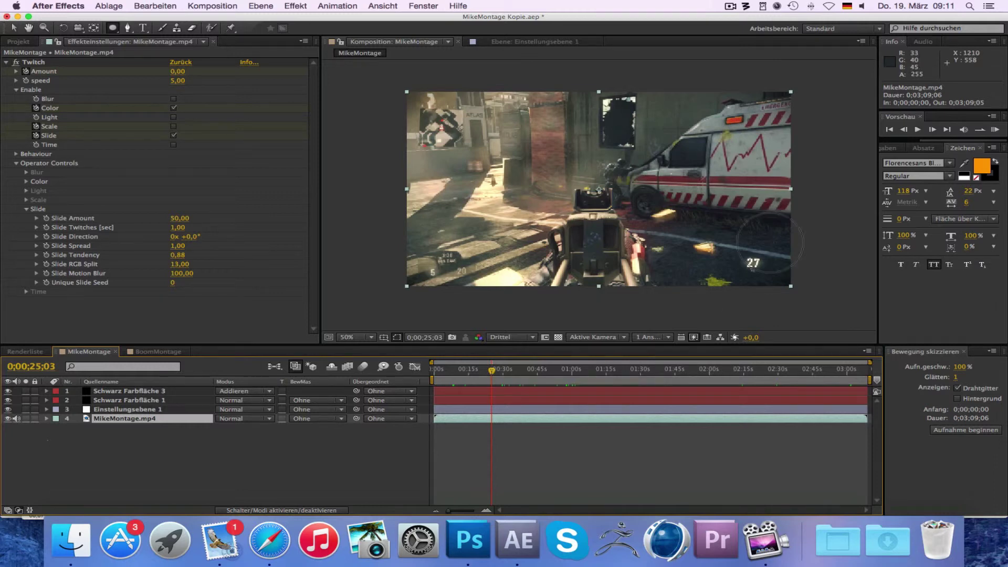